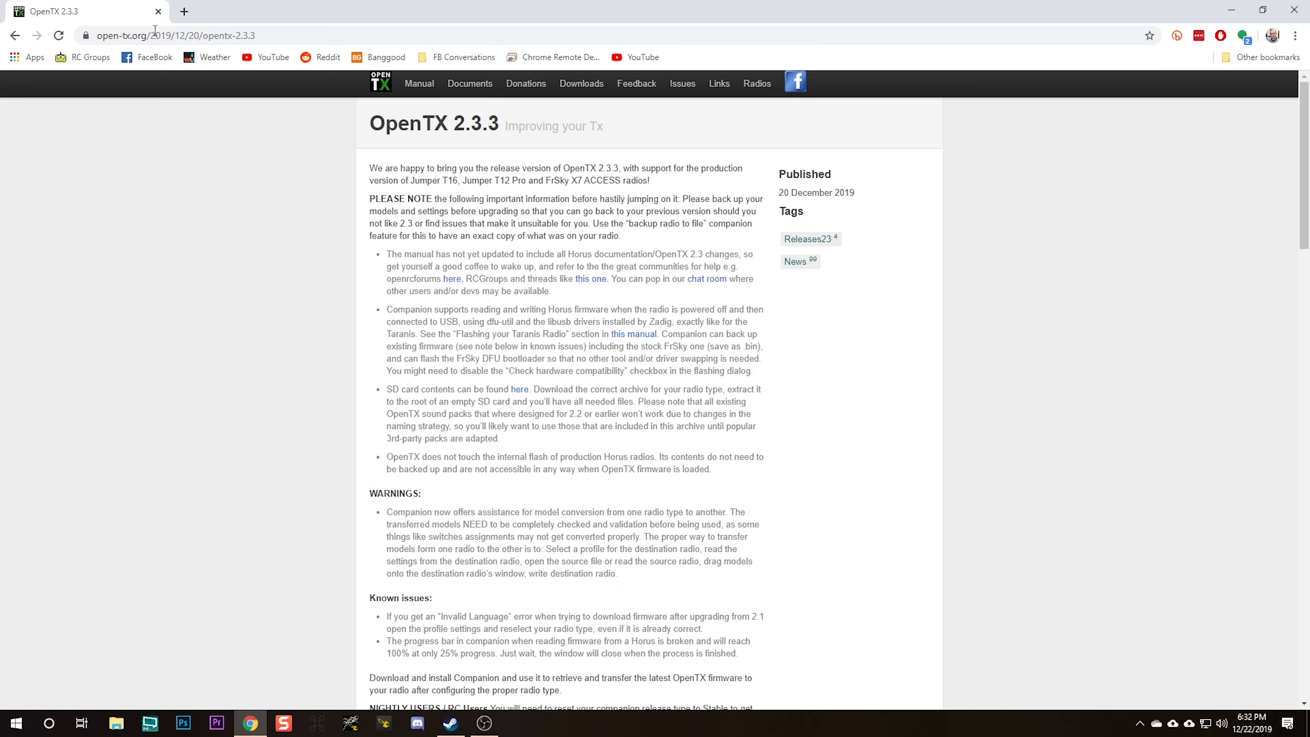
- Go through the OpenTX 2.3.3 release page to its download links and finish the Companion 2.3 setup with the program set to run
{"action": "left_click", "coordinate": [134, 36]}
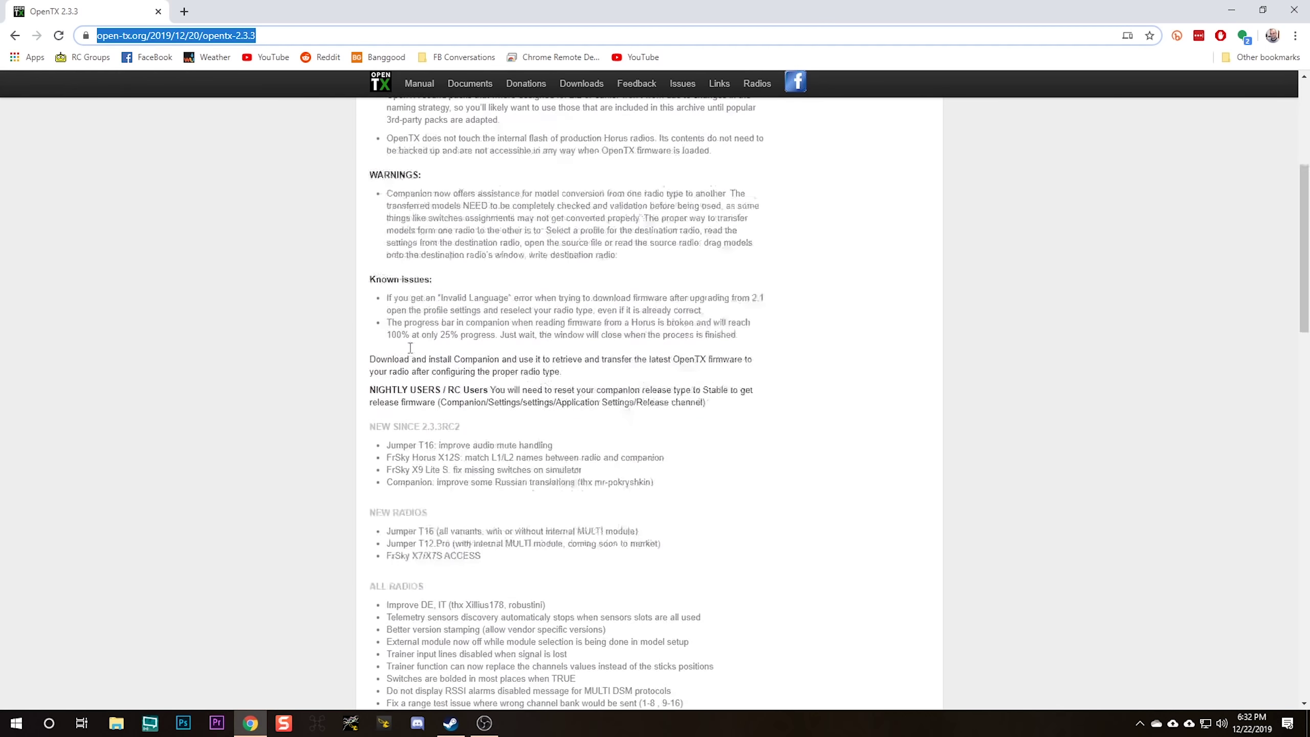
{"action": "scroll", "coordinate": [409, 347], "scroll_direction": "down", "scroll_amount": 15}
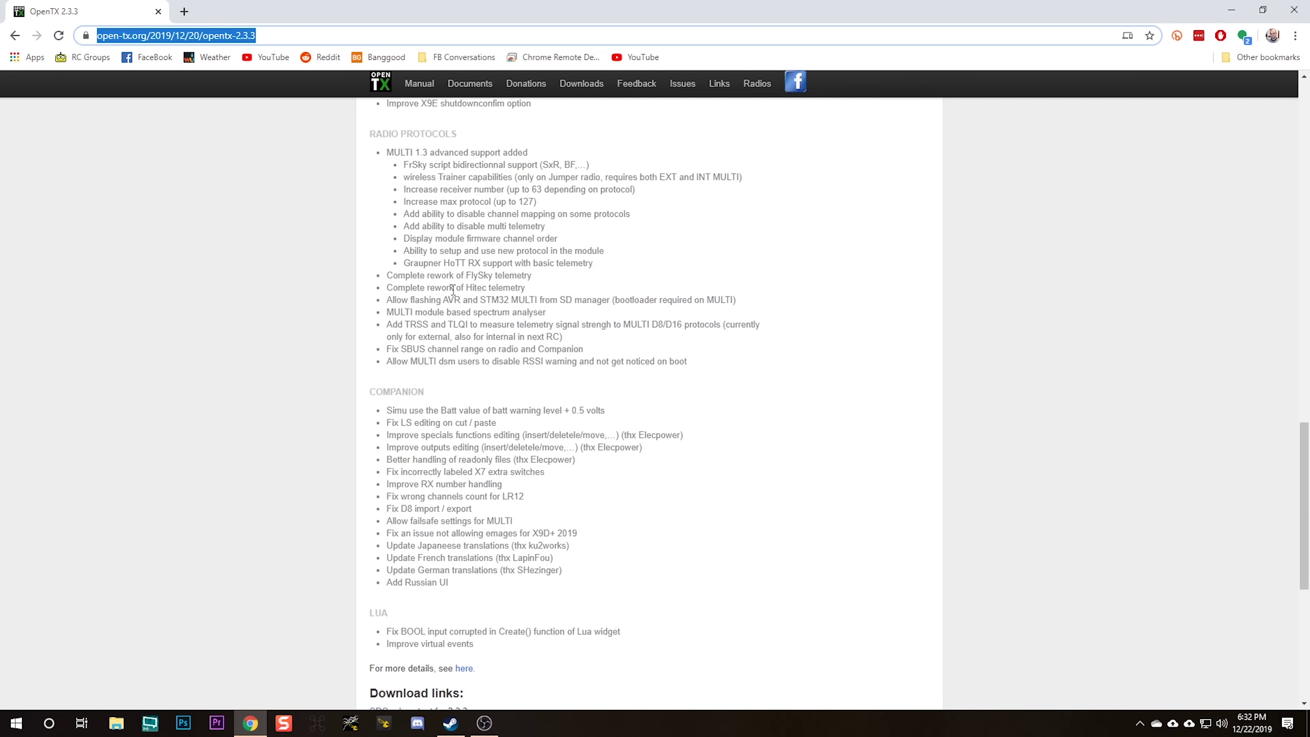
{"action": "scroll", "coordinate": [453, 290], "scroll_direction": "down", "scroll_amount": 8}
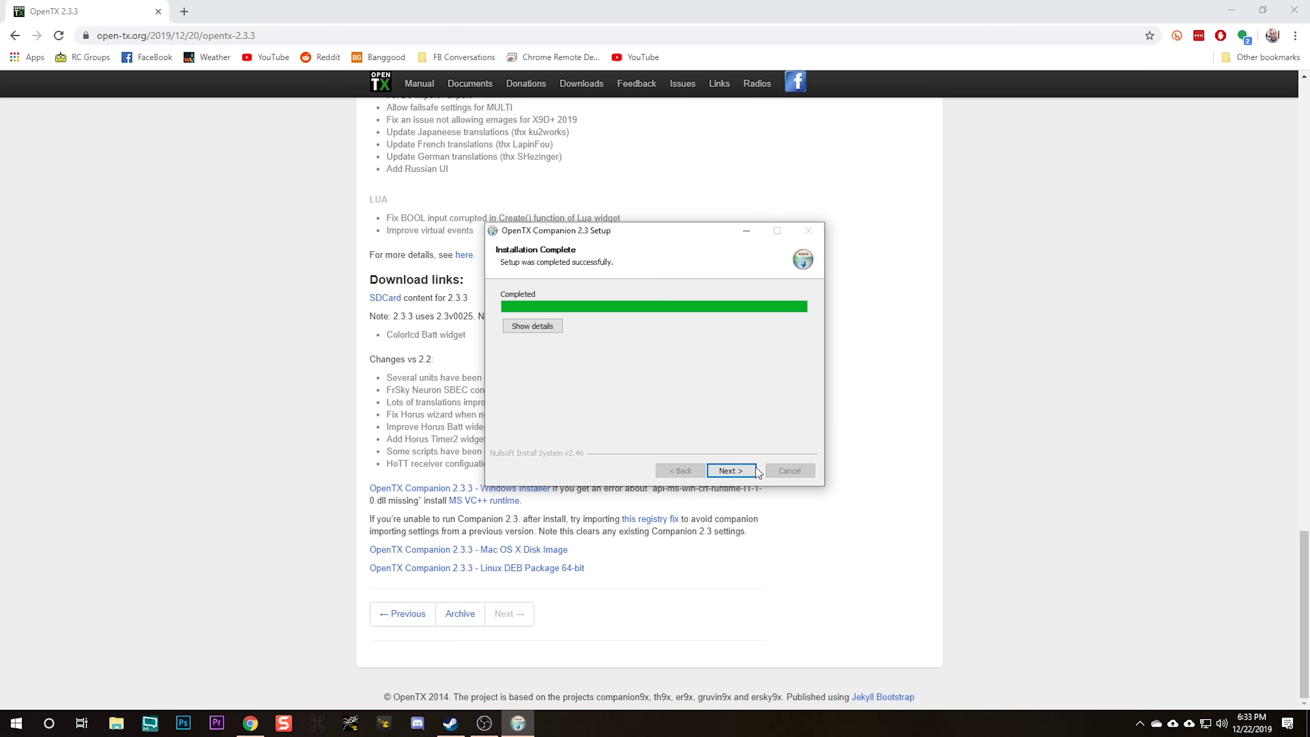
{"action": "left_click", "coordinate": [725, 473]}
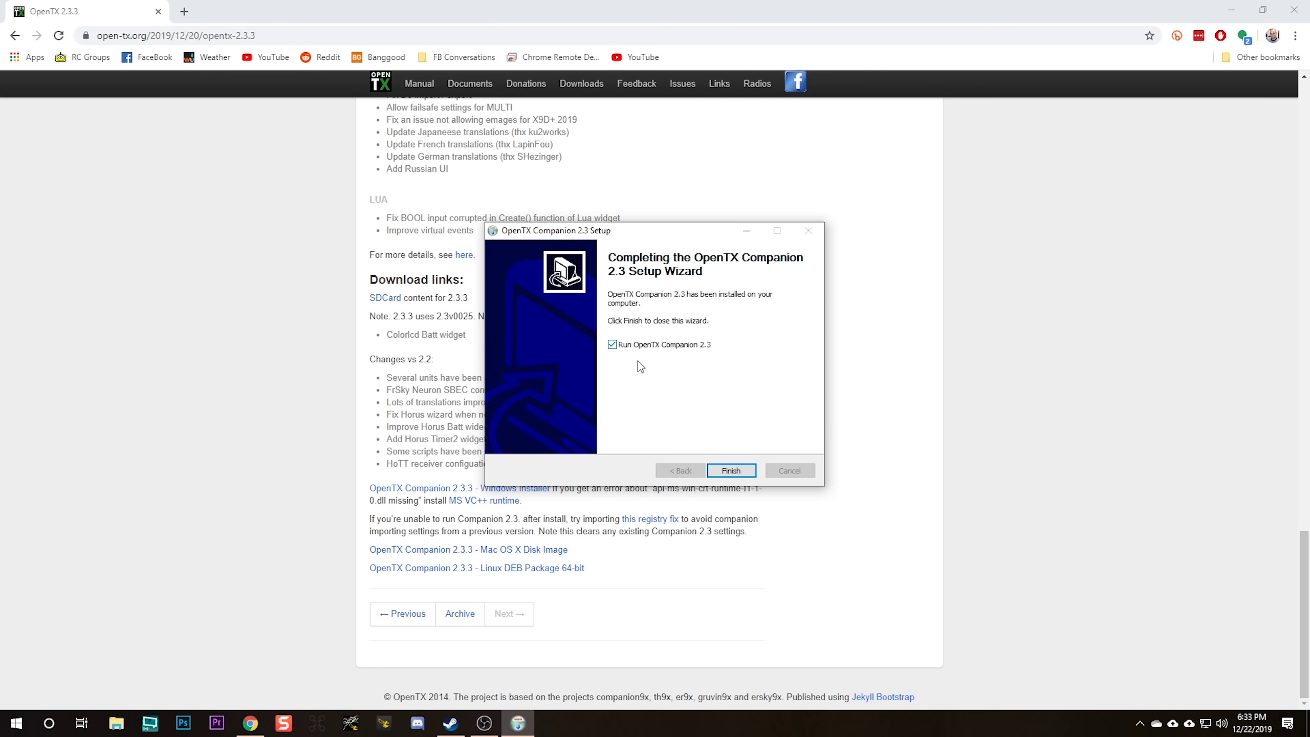
{"action": "left_click", "coordinate": [727, 471]}
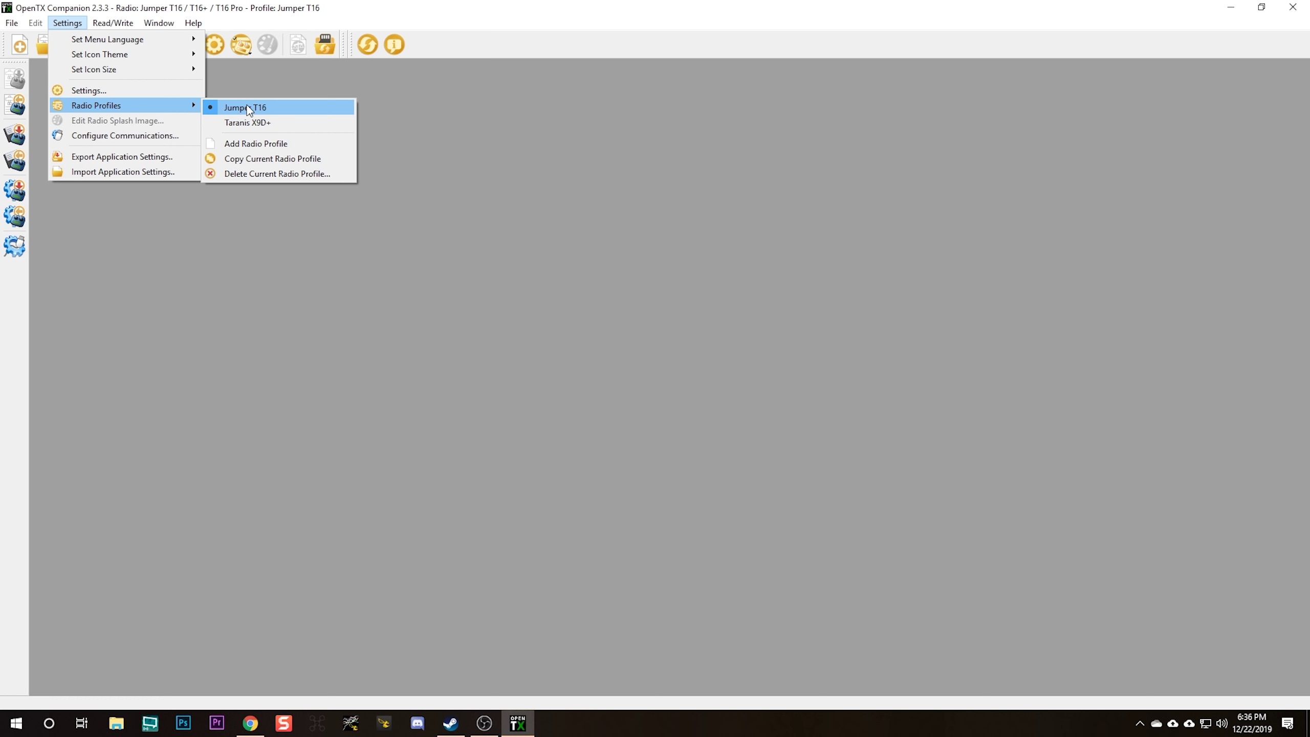
- Make Jumper T16 the active radio profile and open its settings
{"action": "left_click", "coordinate": [247, 110]}
{"action": "left_click", "coordinate": [70, 26]}
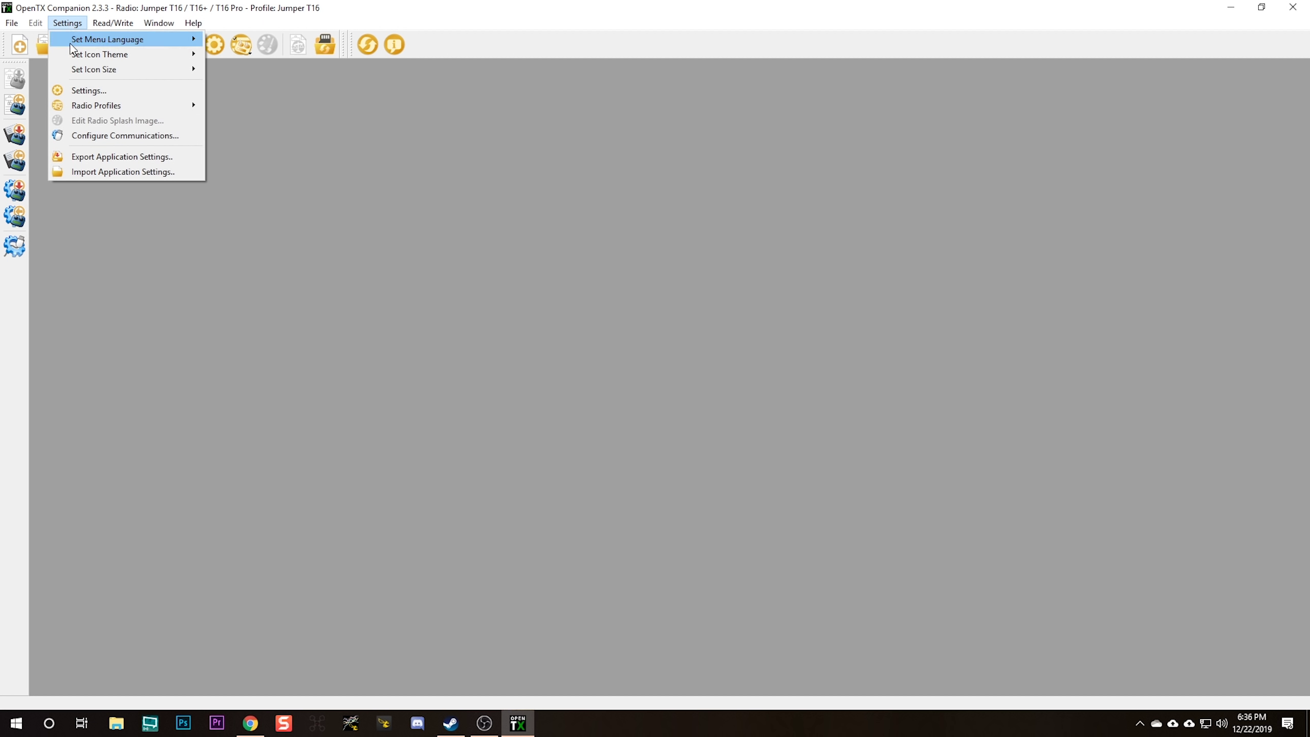
{"action": "left_click", "coordinate": [76, 92]}
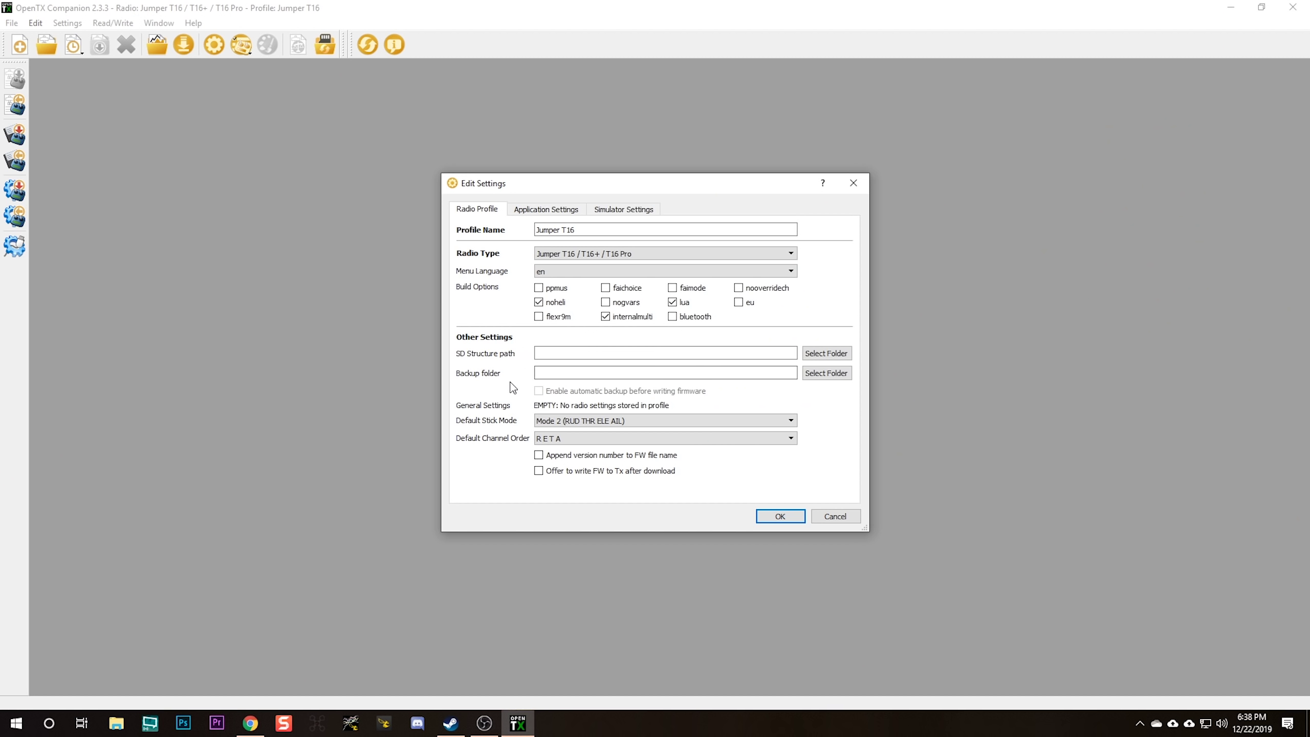
- While choosing the SD structure folder, rename the Taranis Backups folder in OneDrive to OpenTX Backups
{"action": "left_click", "coordinate": [825, 353]}
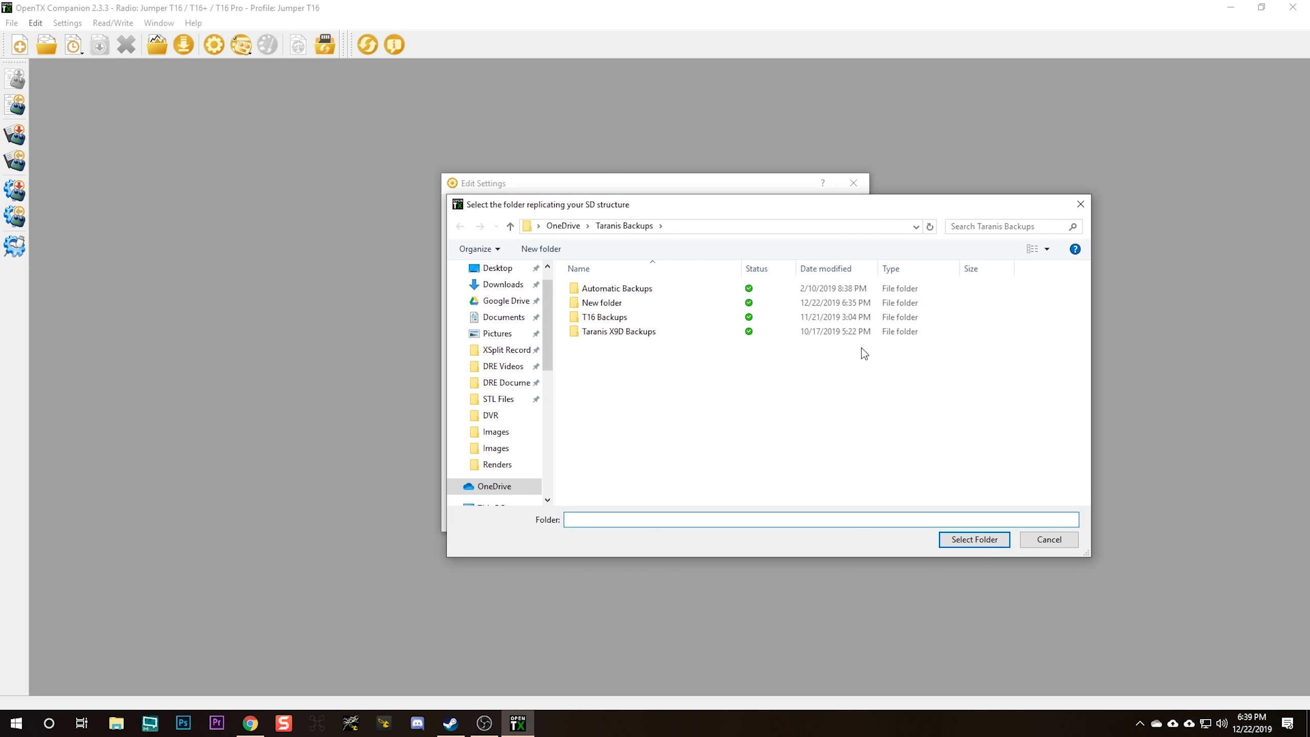
{"action": "mouse_move", "coordinate": [678, 239]}
{"action": "left_mouse_down"}
{"action": "mouse_move", "coordinate": [670, 357]}
{"action": "mouse_move", "coordinate": [666, 247]}
{"action": "left_mouse_up"}
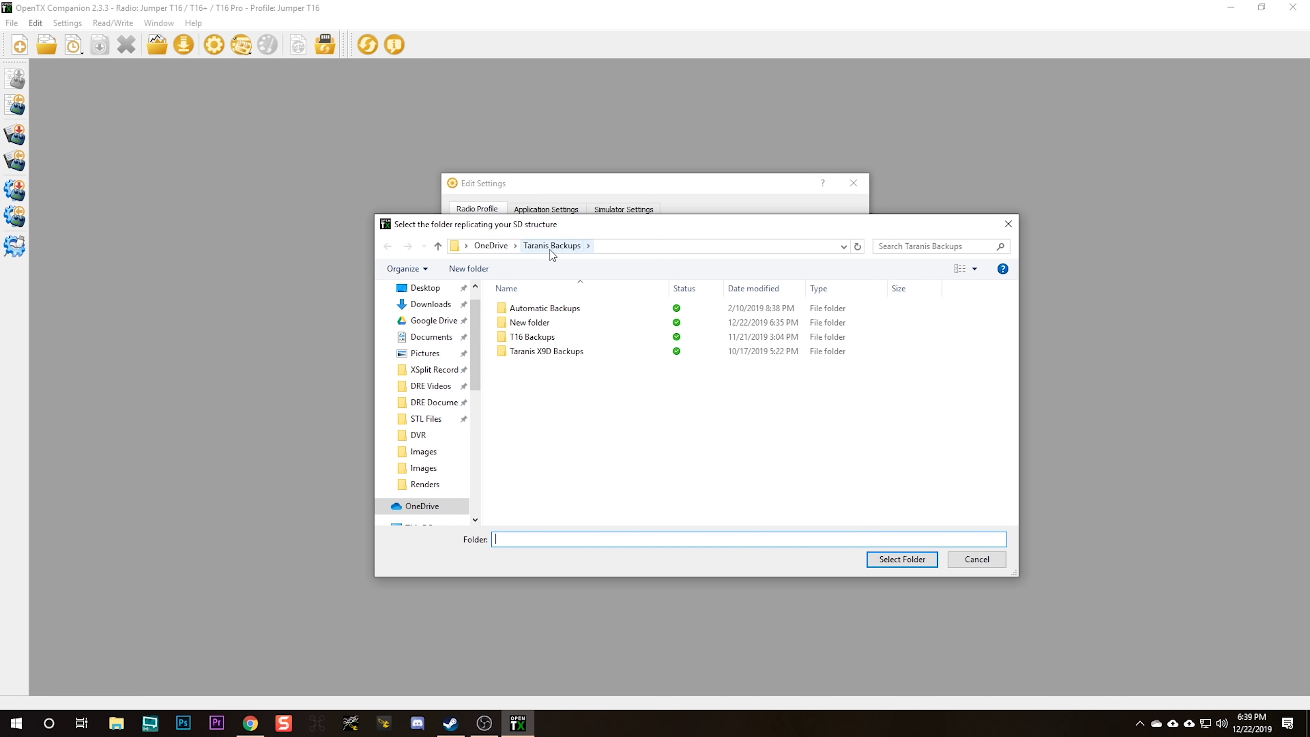
{"action": "left_click", "coordinate": [479, 246]}
{"action": "scroll", "coordinate": [542, 464], "scroll_direction": "down", "scroll_amount": 2}
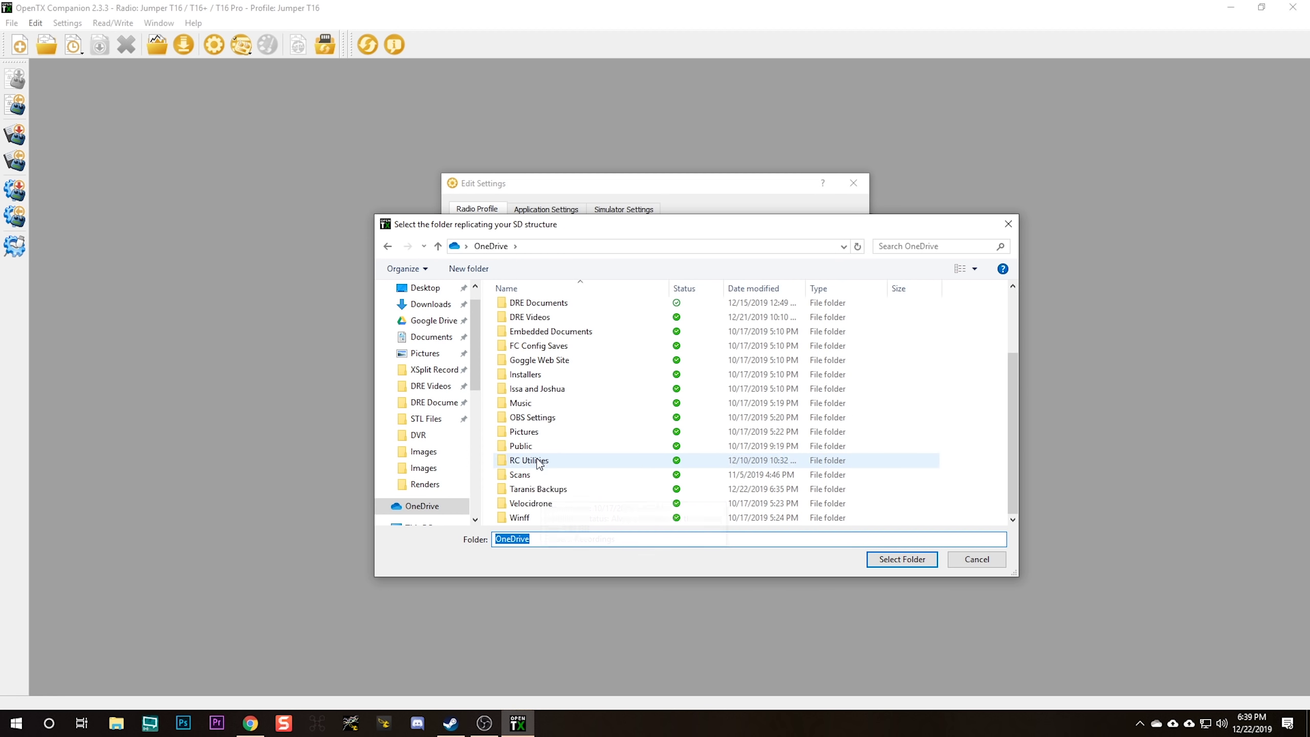
{"action": "left_click", "coordinate": [558, 493]}
{"action": "left_click", "coordinate": [556, 492]}
{"action": "type", "text": "O(p"}
{"action": "type", "text": "enT"}
{"action": "type", "text": "X Backups"}
{"action": "key", "text": "Return"}
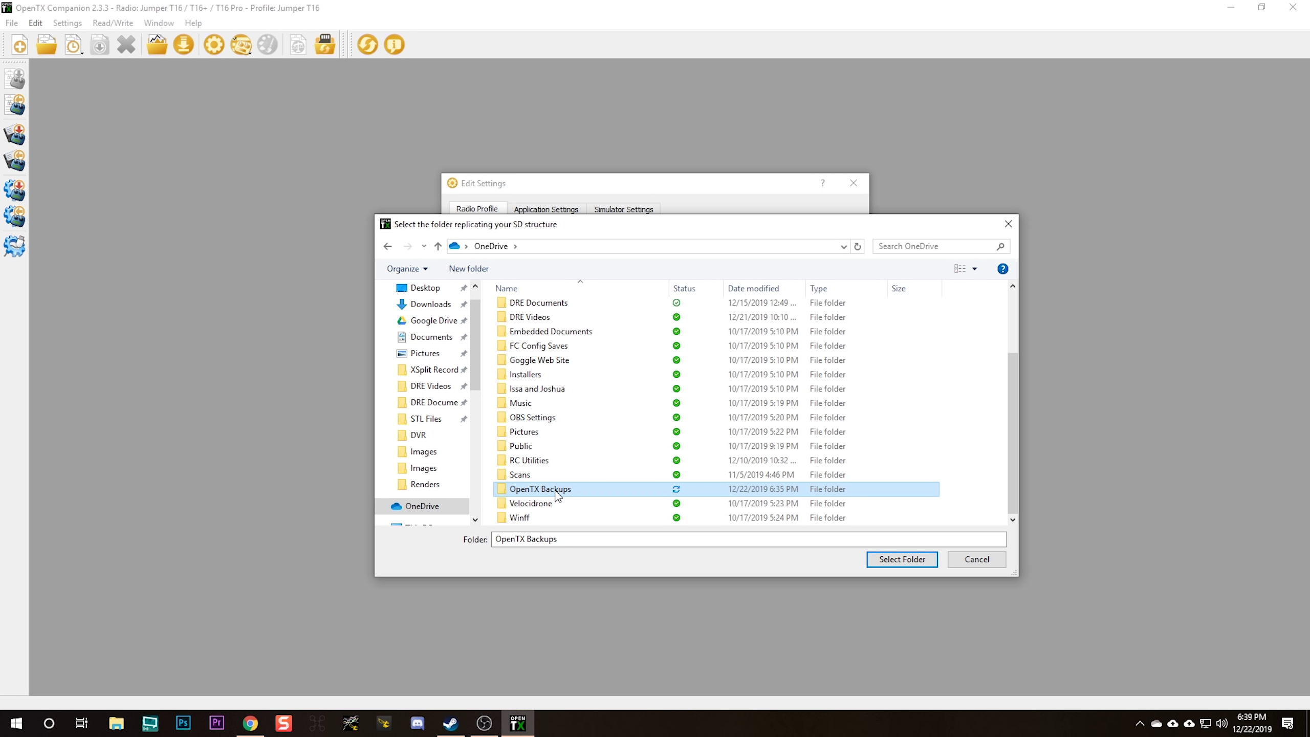
- Set the profile's SD structure path to the SDCARD folder inside OpenTX Backups/T16 Backups
{"action": "double_click", "coordinate": [556, 495]}
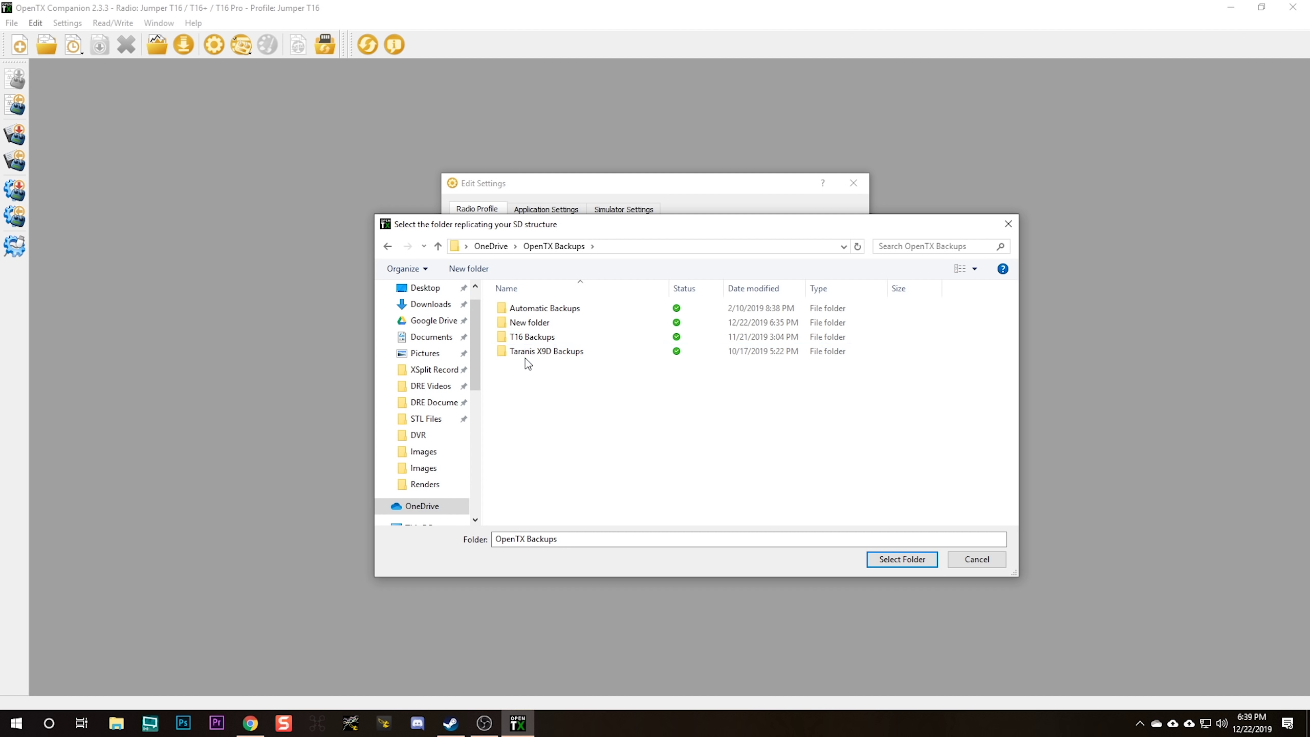
{"action": "left_click", "coordinate": [501, 342]}
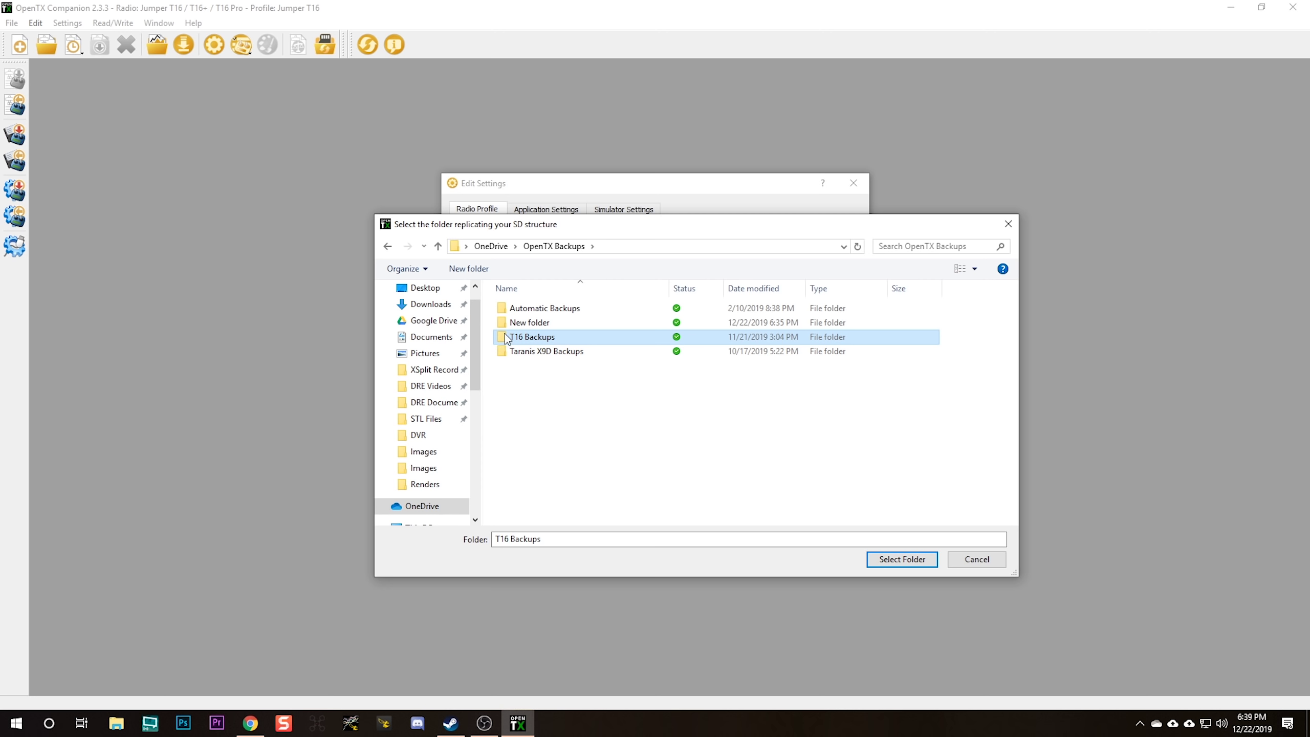
{"action": "double_click", "coordinate": [505, 338]}
{"action": "left_click", "coordinate": [521, 312]}
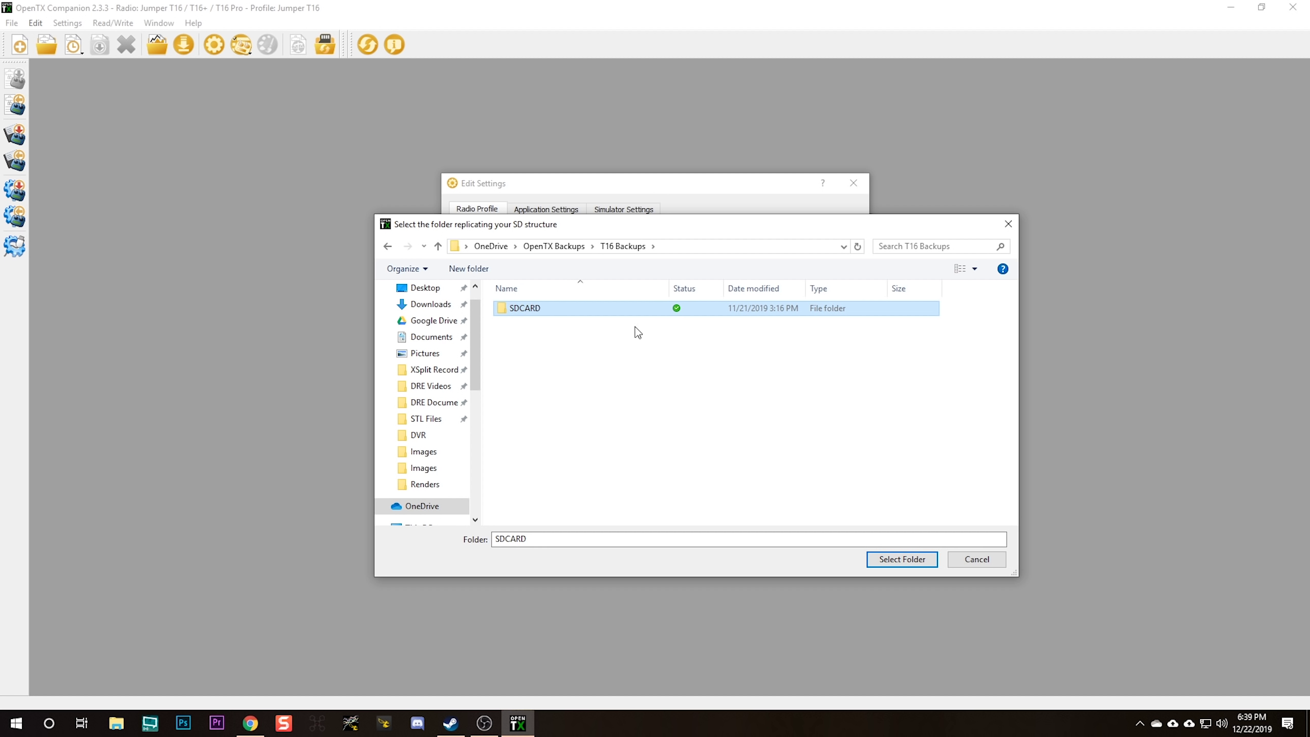
{"action": "left_click", "coordinate": [901, 558]}
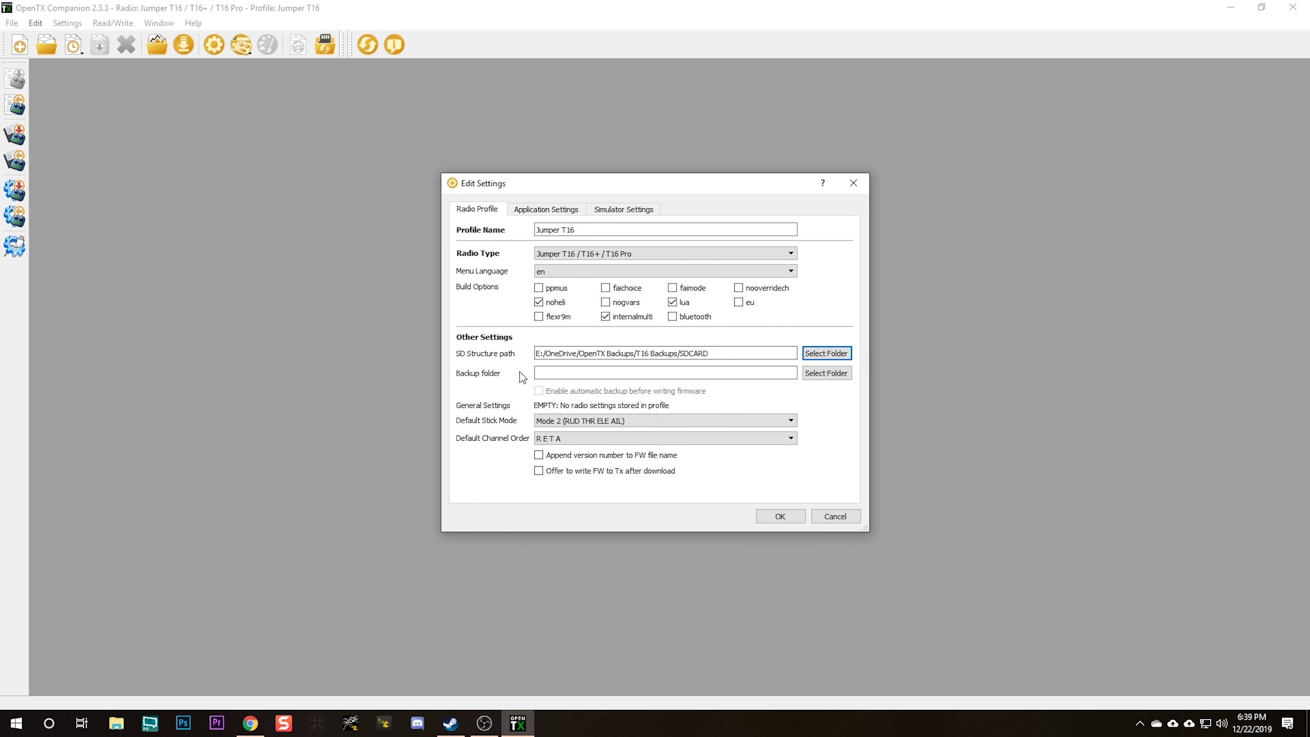
- Set the profile's backup folder to OneDrive/OpenTX Backups/T16 Backups
{"action": "left_click", "coordinate": [821, 378]}
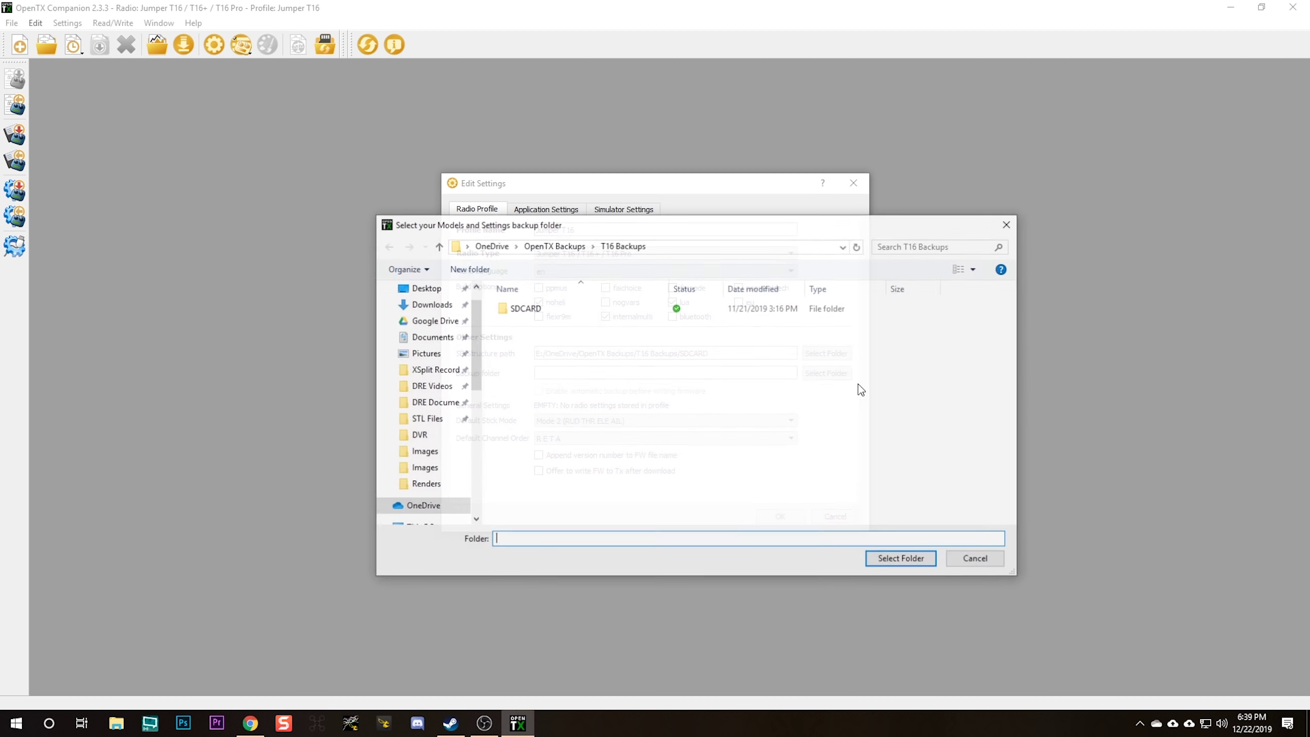
{"action": "left_click", "coordinate": [604, 250]}
{"action": "left_click", "coordinate": [907, 560]}
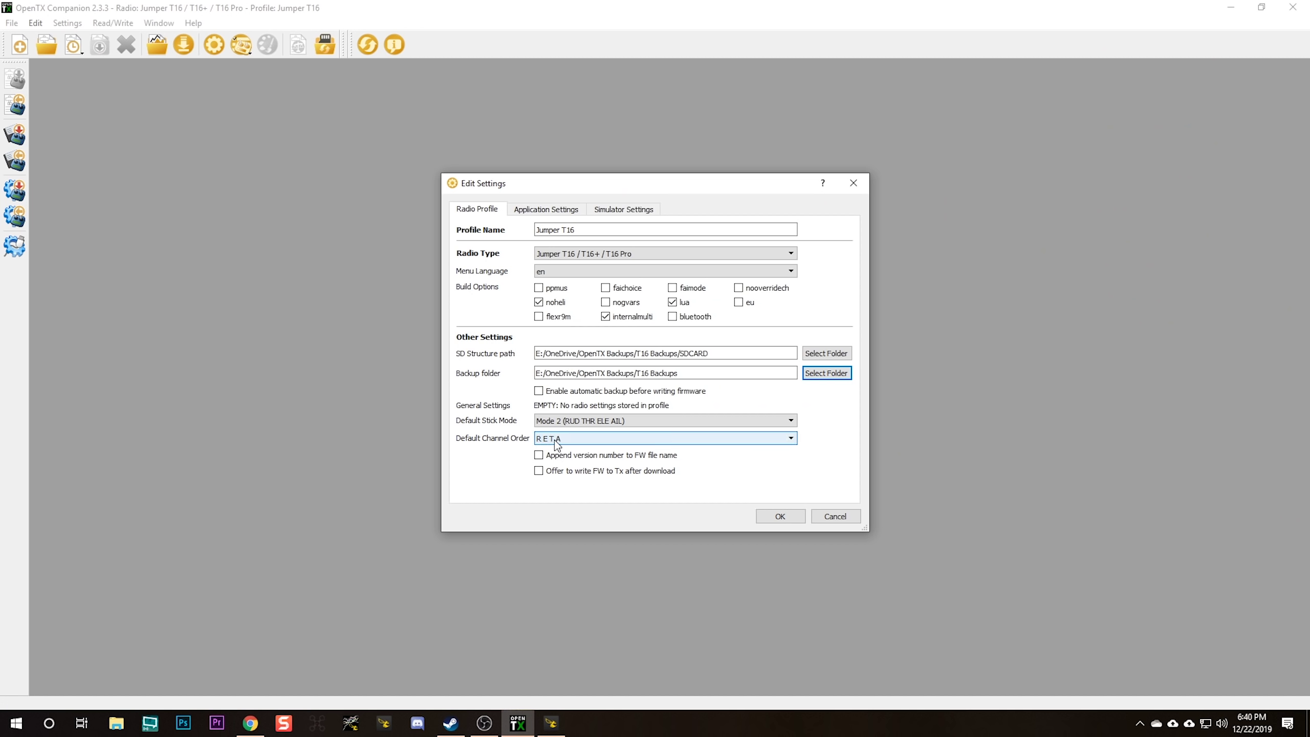
- Set the profile's default channel order to A E T R
{"action": "left_click", "coordinate": [551, 723]}
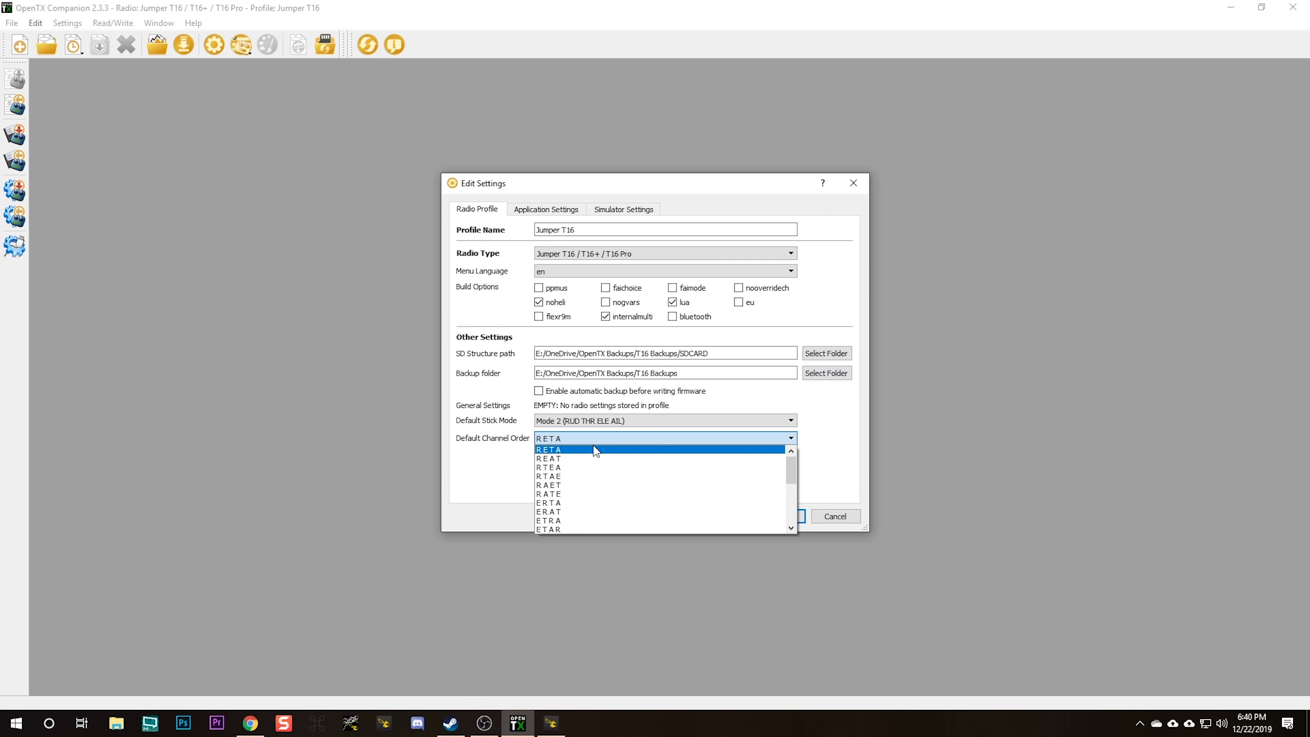
{"action": "scroll", "coordinate": [593, 465], "scroll_direction": "down", "scroll_amount": 4}
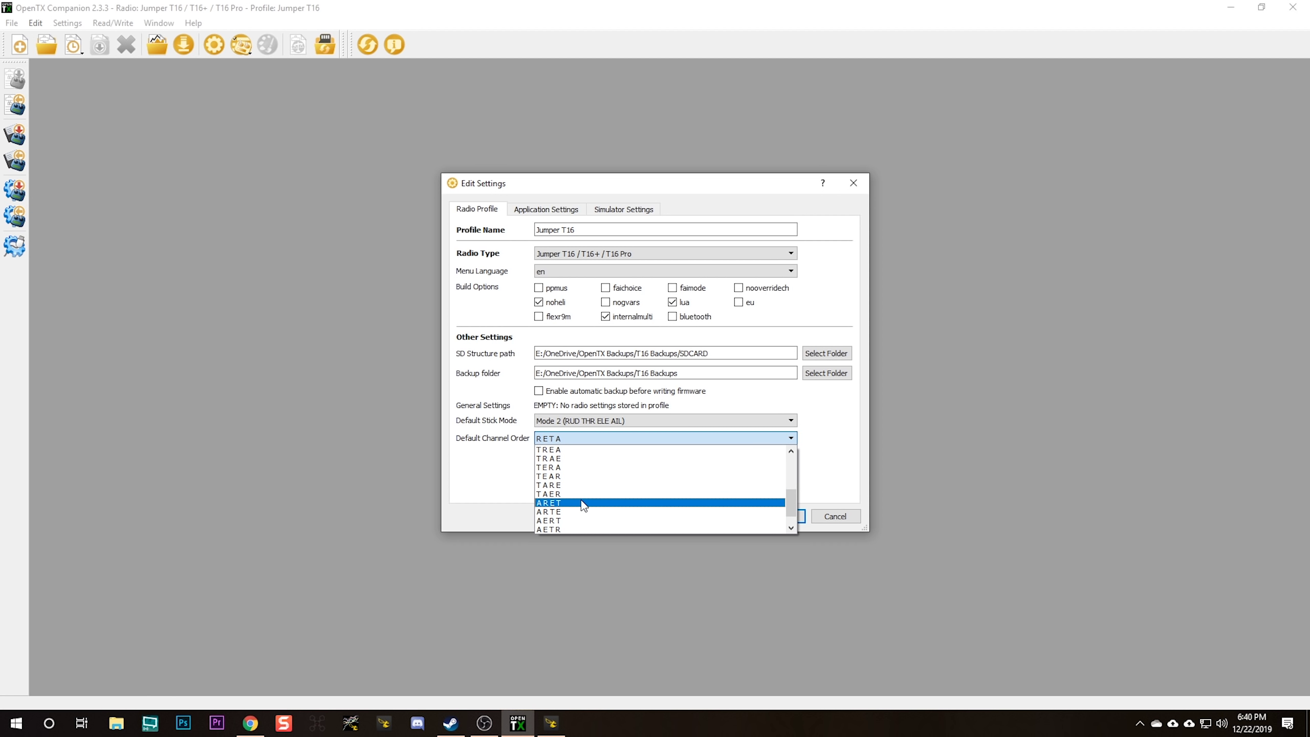
{"action": "scroll", "coordinate": [562, 504], "scroll_direction": "down", "scroll_amount": 1}
{"action": "left_click", "coordinate": [554, 511]}
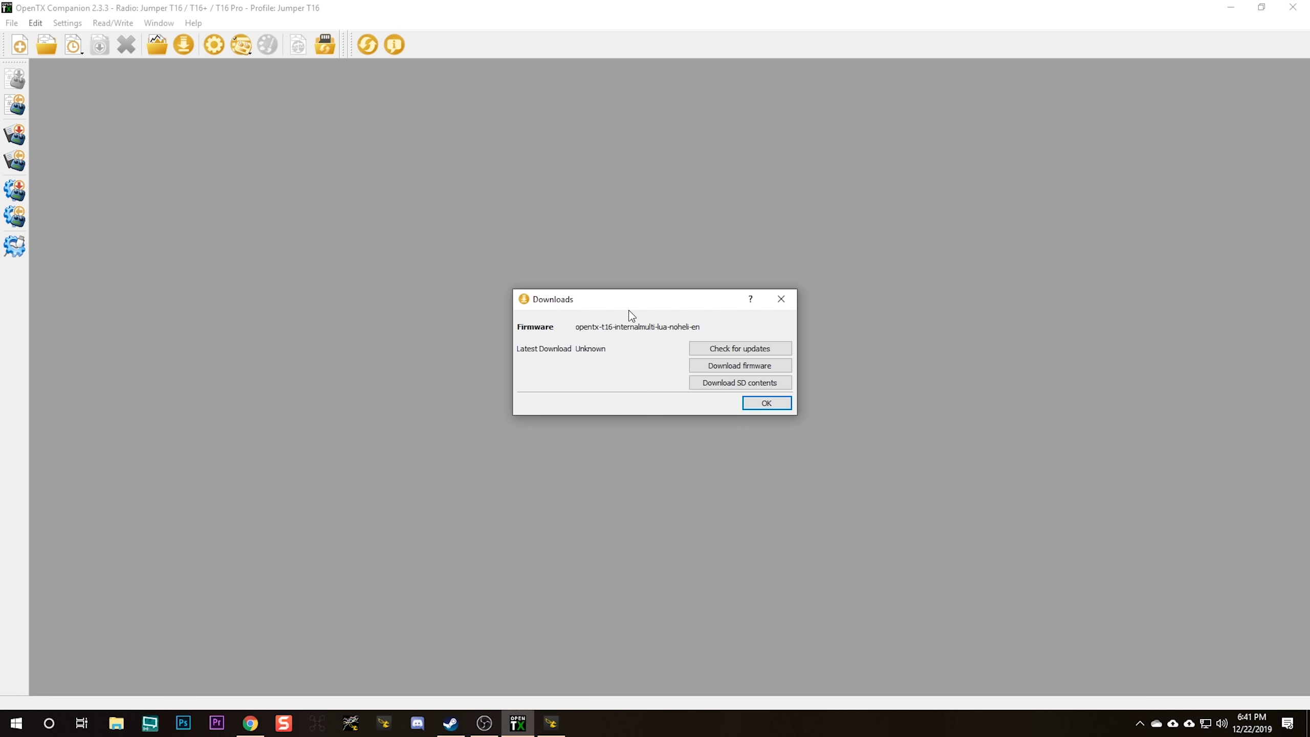
- Download opentx-t16-internalmulti-lua-noheli-en-2.3.3.bin into OneDrive's OpenTX Backups folder, and download the SD contents archive sdcard-480x272-2.3V0025.zip
{"action": "left_click", "coordinate": [738, 366]}
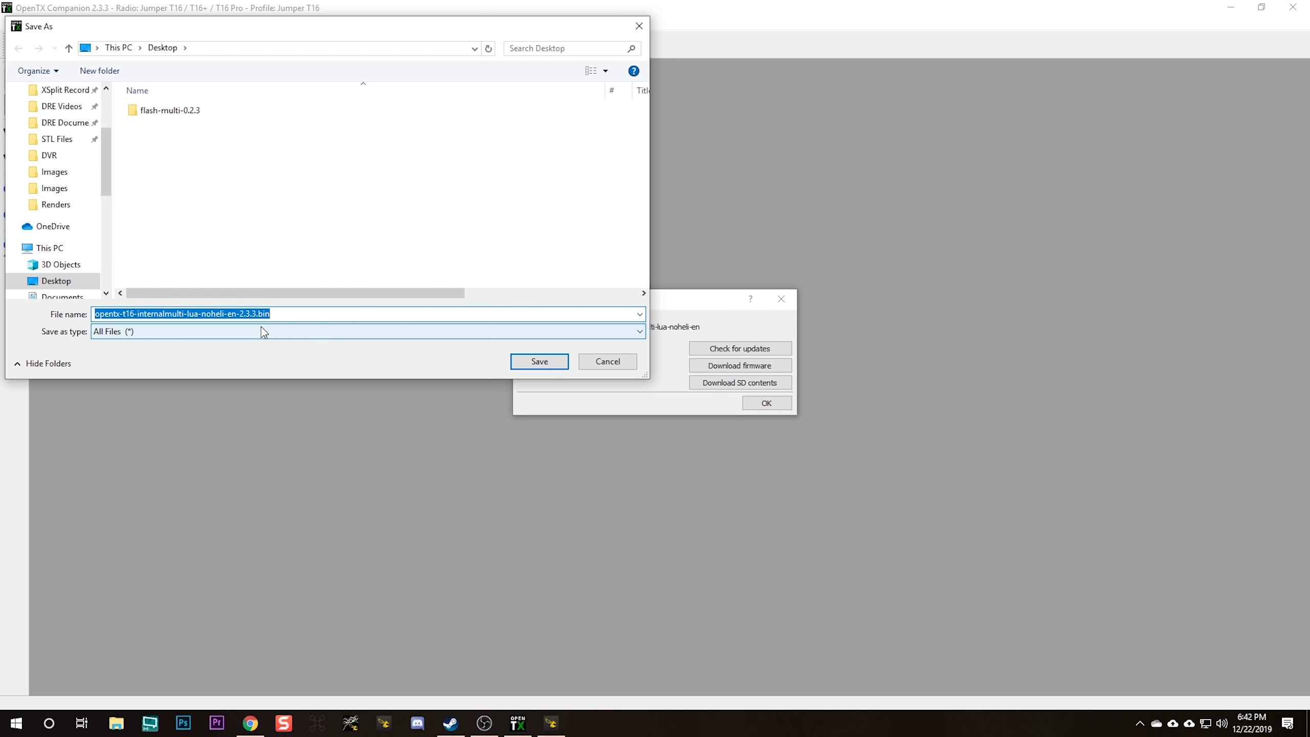
{"action": "scroll", "coordinate": [52, 279], "scroll_direction": "up", "scroll_amount": 1}
{"action": "left_click", "coordinate": [46, 264]}
{"action": "scroll", "coordinate": [177, 177], "scroll_direction": "down", "scroll_amount": 5}
{"action": "double_click", "coordinate": [176, 162]}
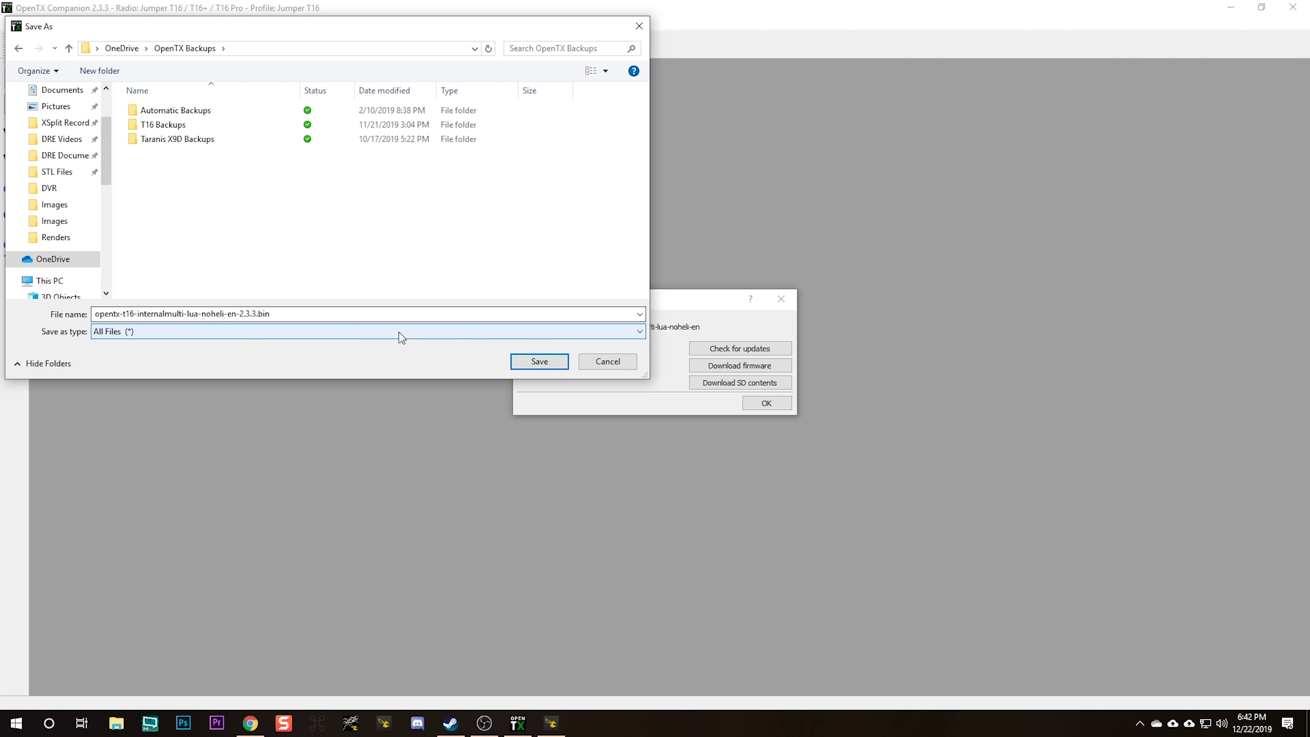
{"action": "left_click", "coordinate": [539, 361]}
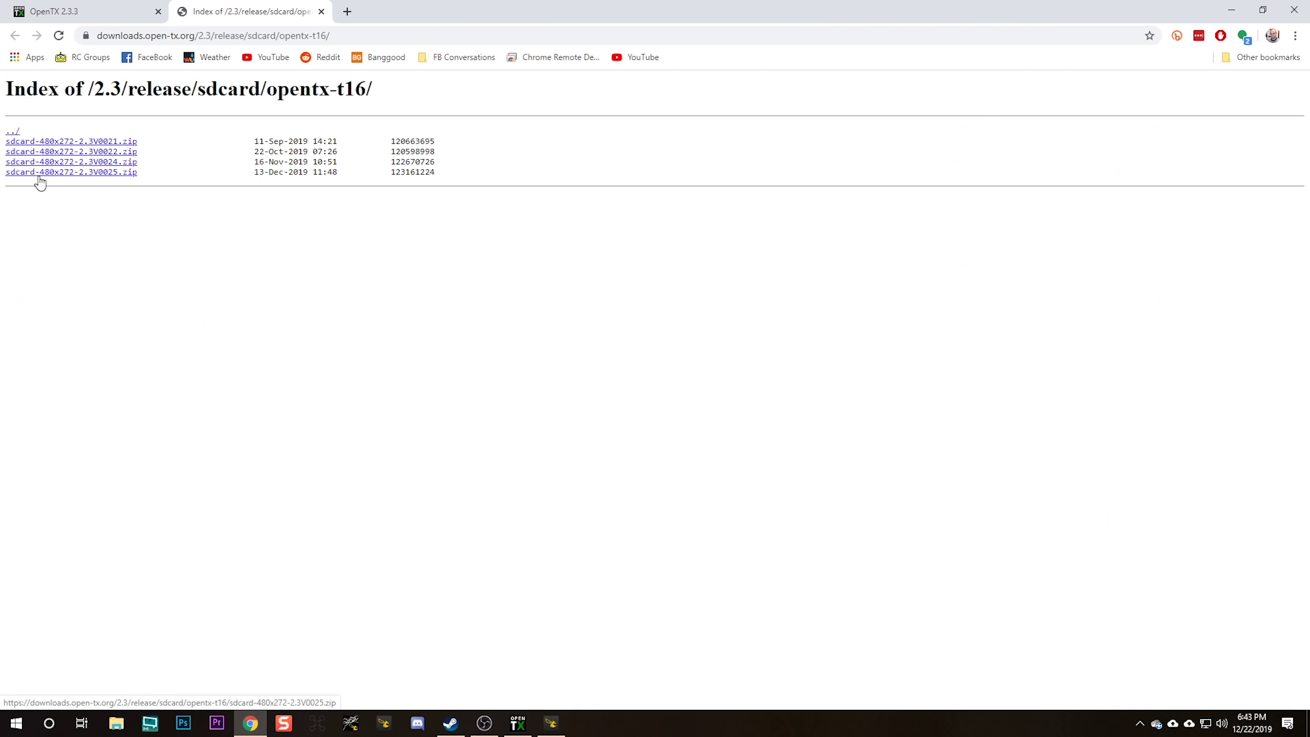
{"action": "left_click", "coordinate": [108, 173]}
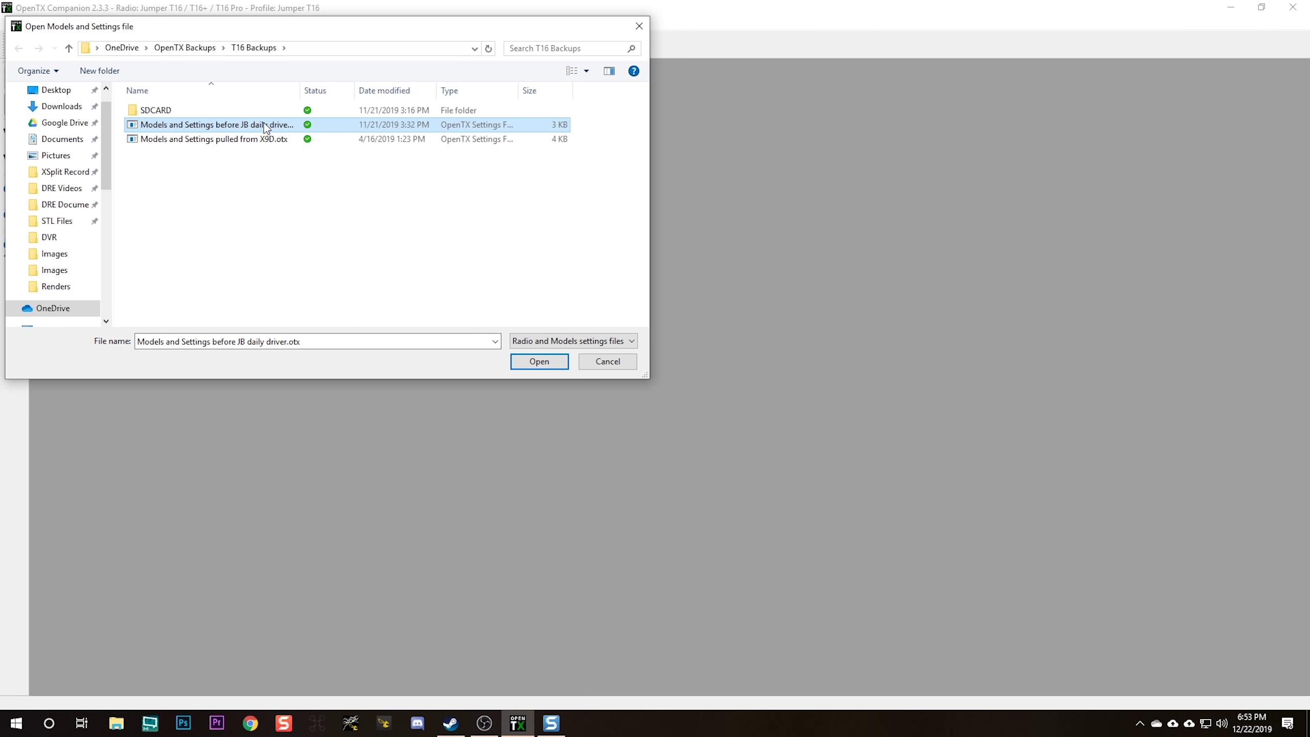
- Open "Models and Settings before JB daily driver.otx" from T16 Backups and accept continuing with the import
{"action": "double_click", "coordinate": [264, 125]}
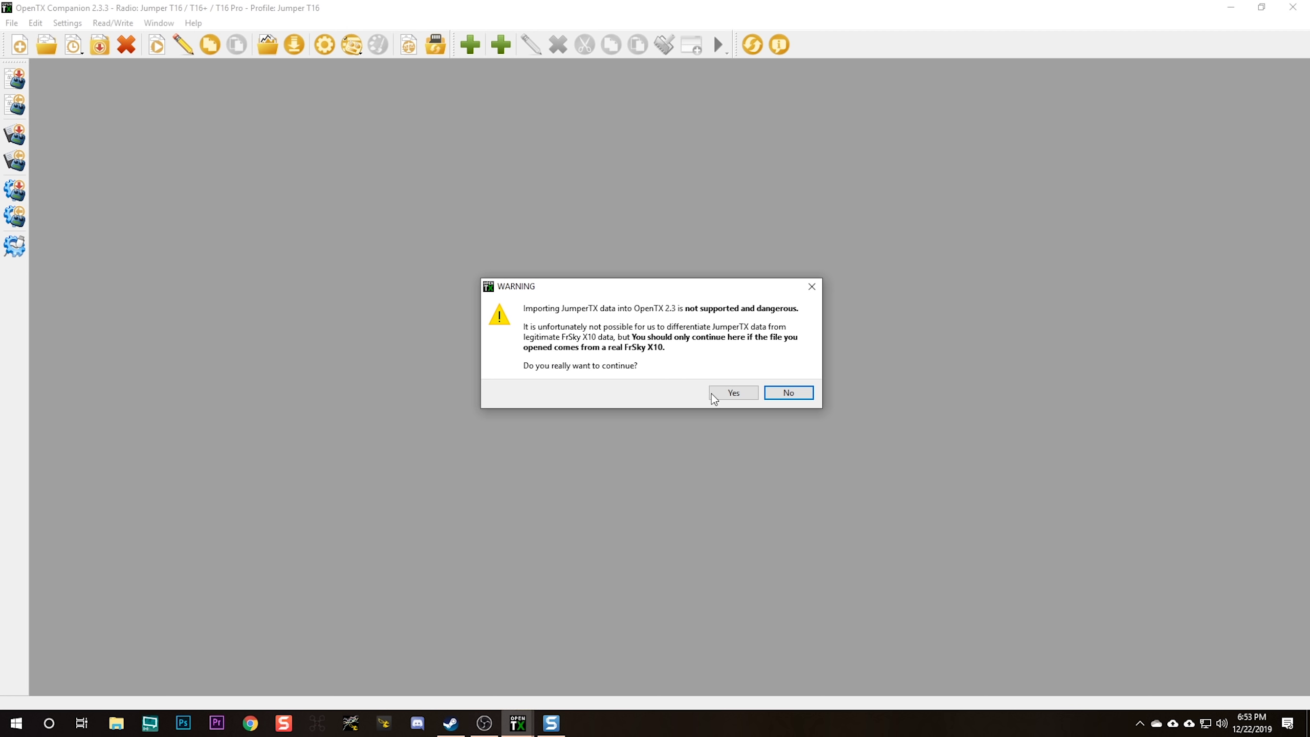
{"action": "left_click", "coordinate": [732, 391]}
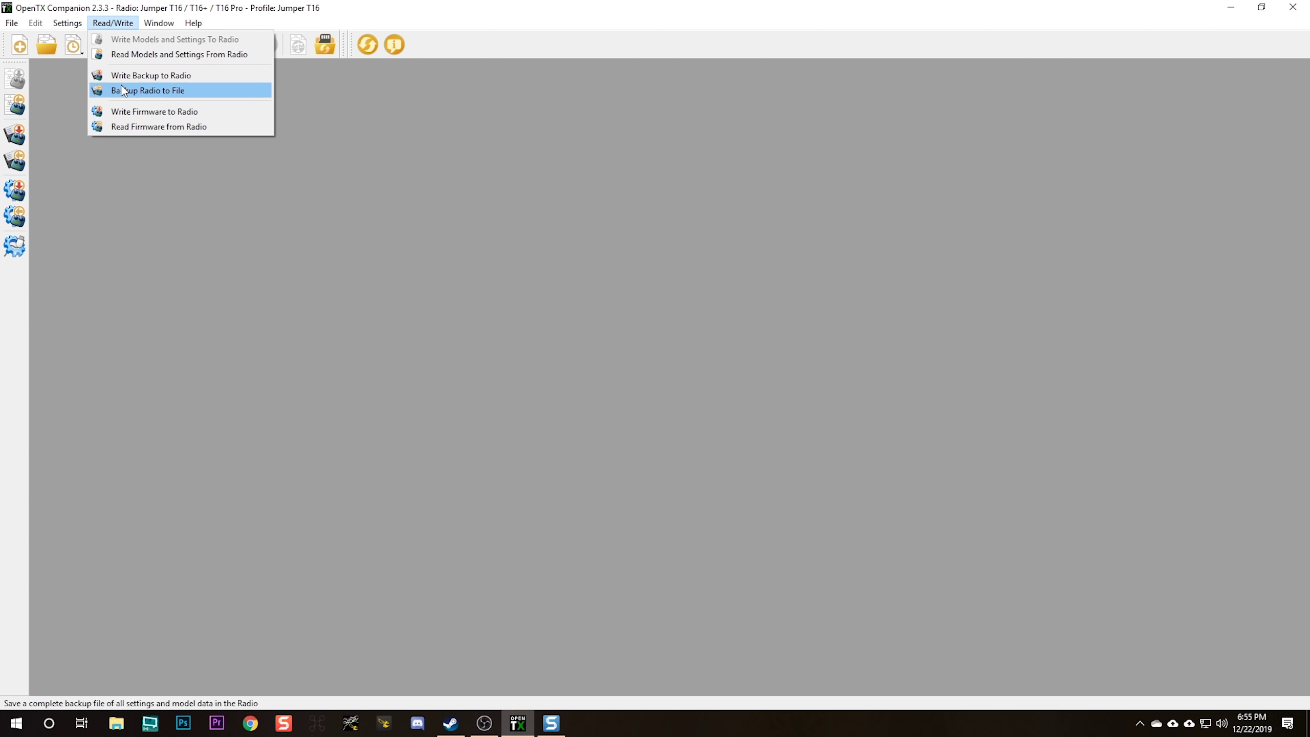
- Load opentx-t16-internalmulti-lua-noheli-en-2.3.3.bin from OpenTX Backups and write it to the radio, with progress details shown
{"action": "left_click", "coordinate": [131, 111]}
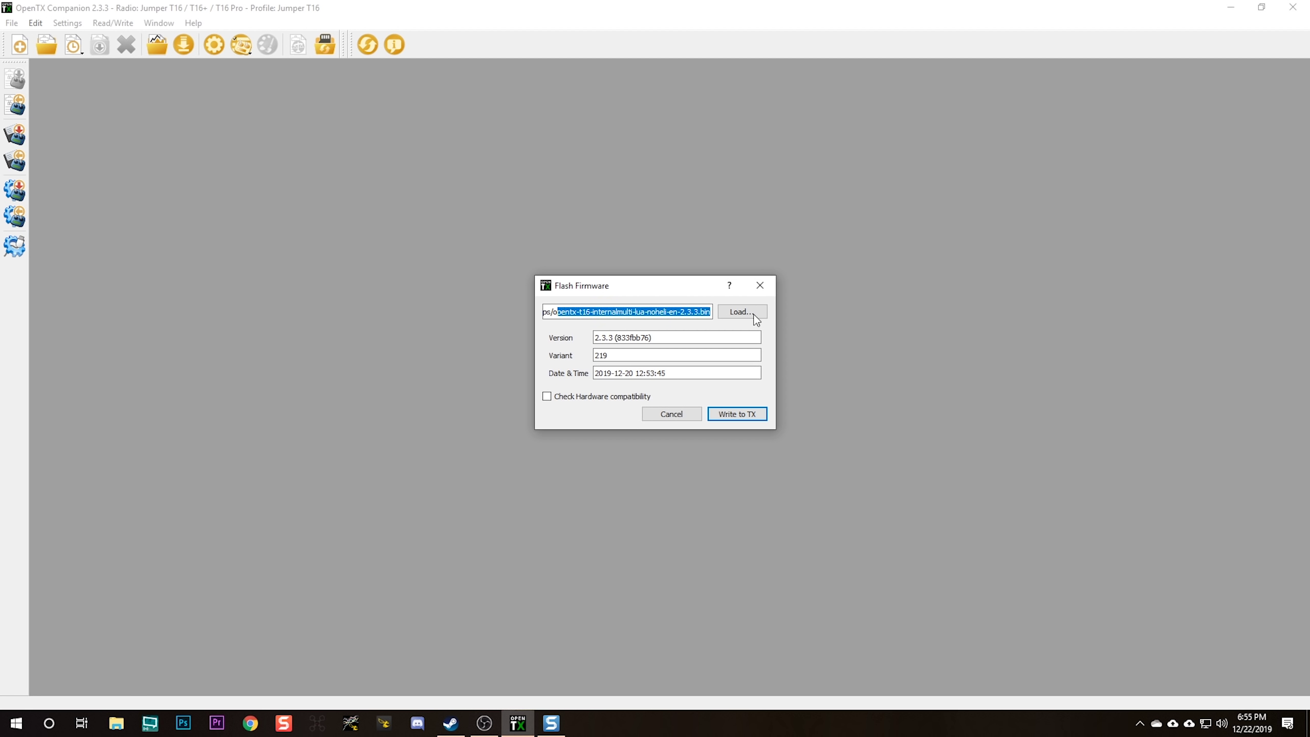
{"action": "left_click", "coordinate": [634, 312]}
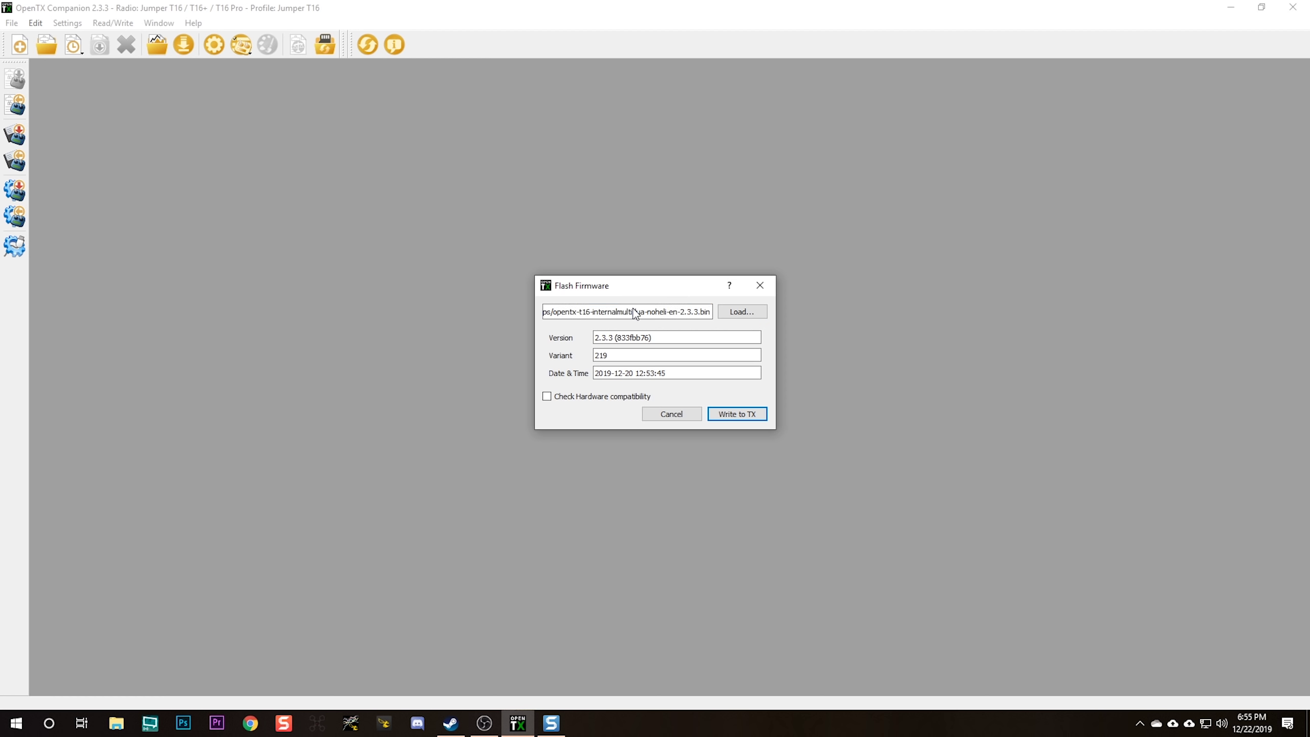
{"action": "left_click", "coordinate": [740, 312]}
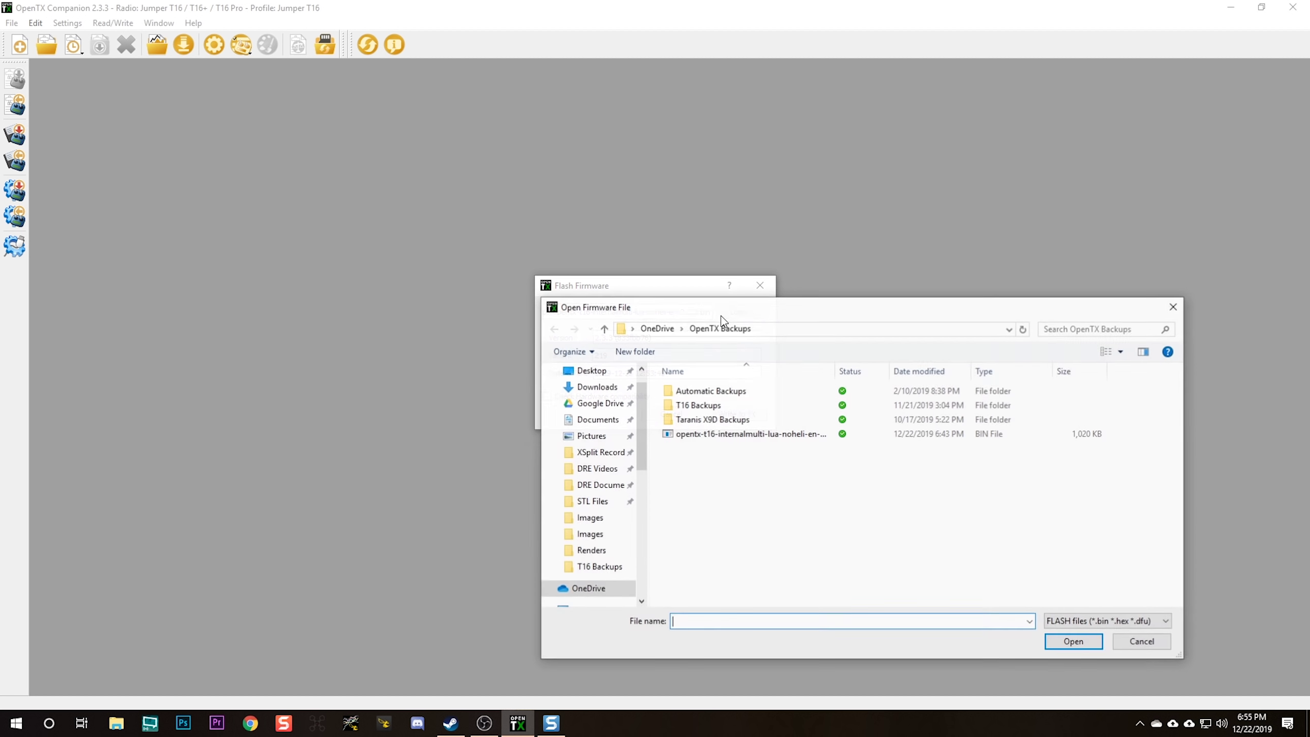
{"action": "left_click", "coordinate": [730, 438]}
{"action": "left_click", "coordinate": [1074, 641]}
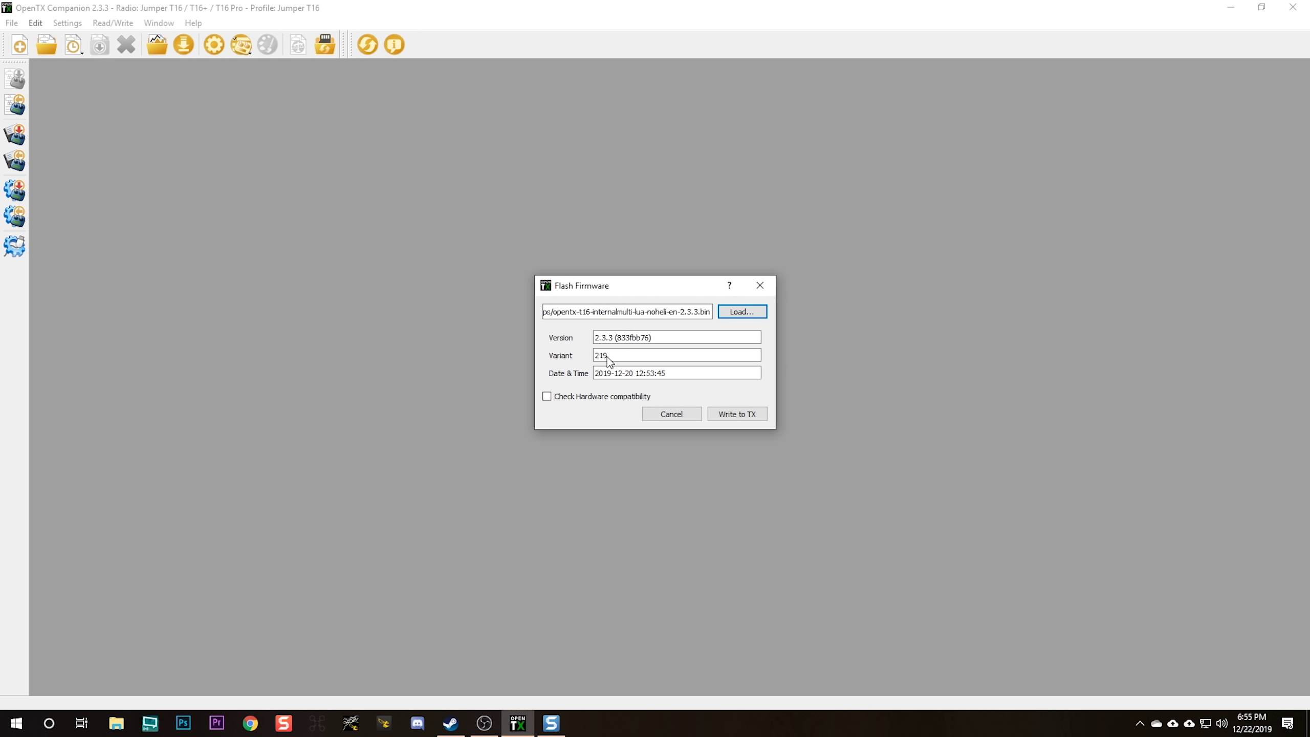
{"action": "left_click", "coordinate": [735, 419]}
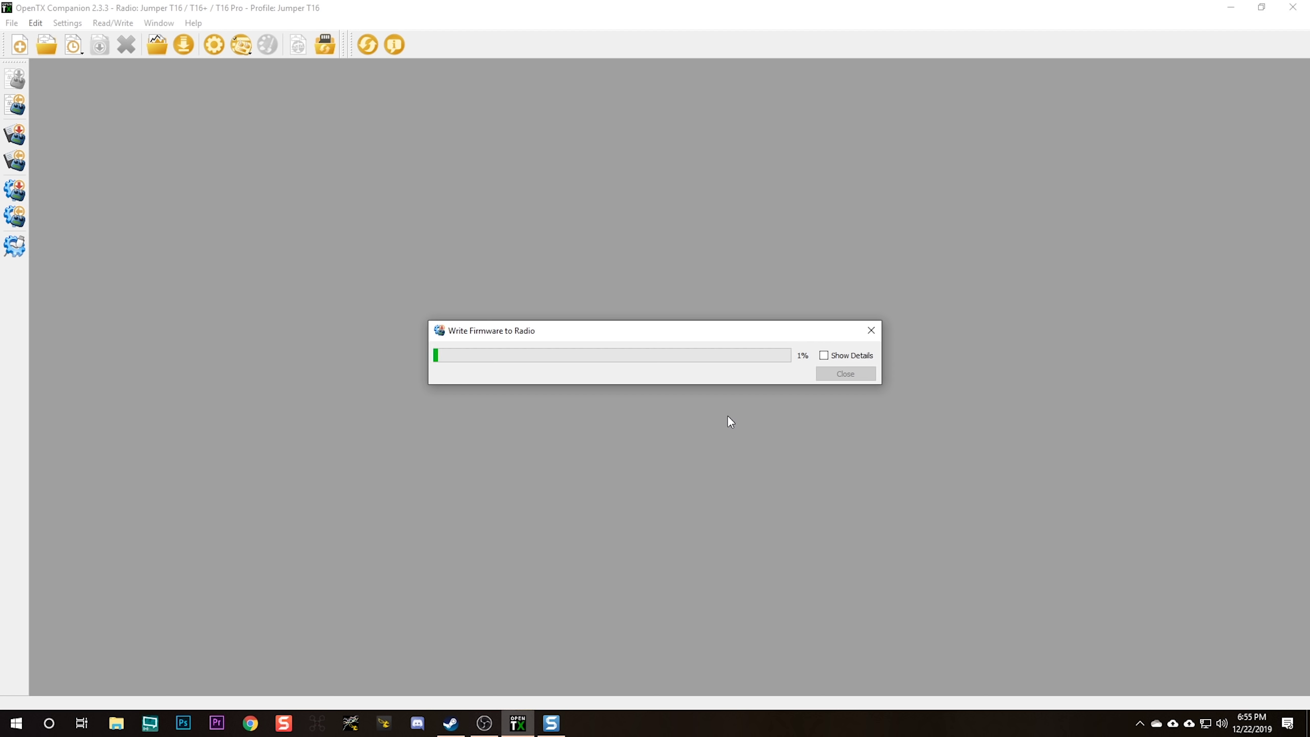
{"action": "left_click", "coordinate": [825, 357]}
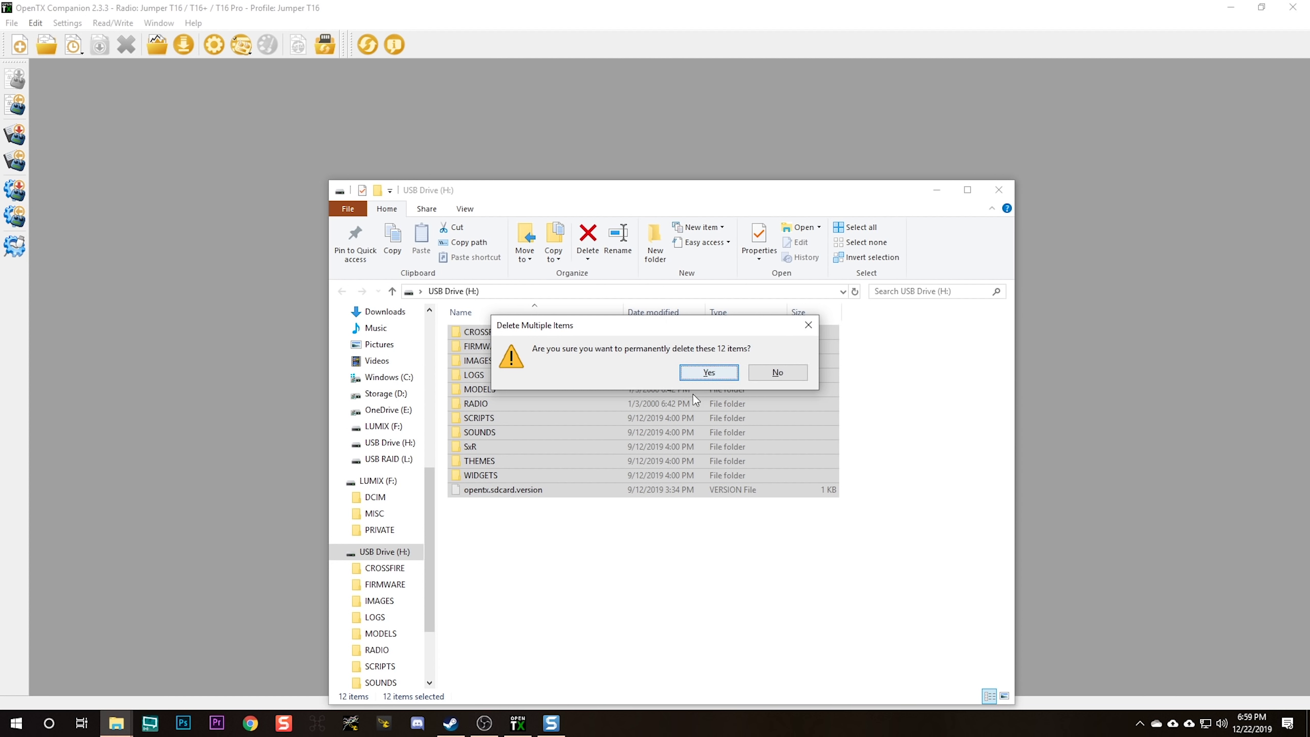
- Permanently delete all 12 items from the radio's SD card and open sdcard-480x272-2.3V0025.zip from Downloads
{"action": "left_click", "coordinate": [726, 378]}
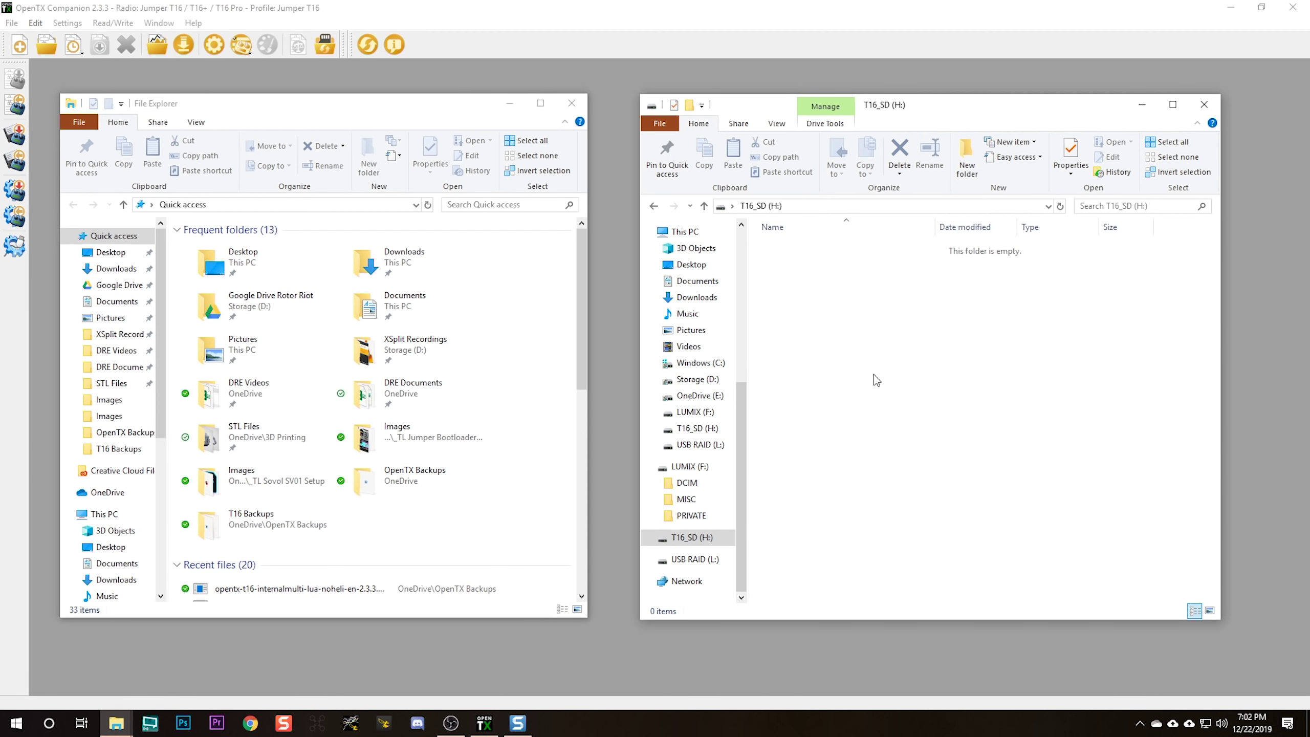
{"action": "left_click", "coordinate": [107, 272]}
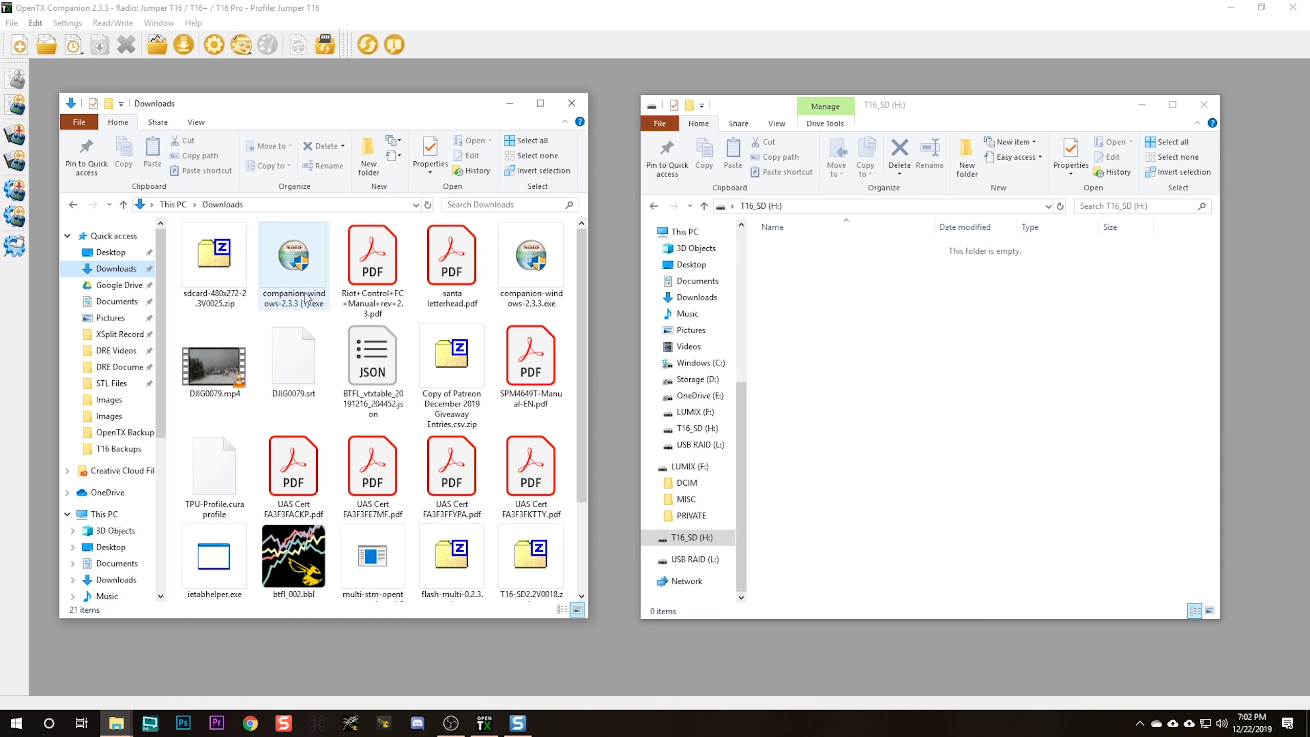
{"action": "double_click", "coordinate": [222, 284]}
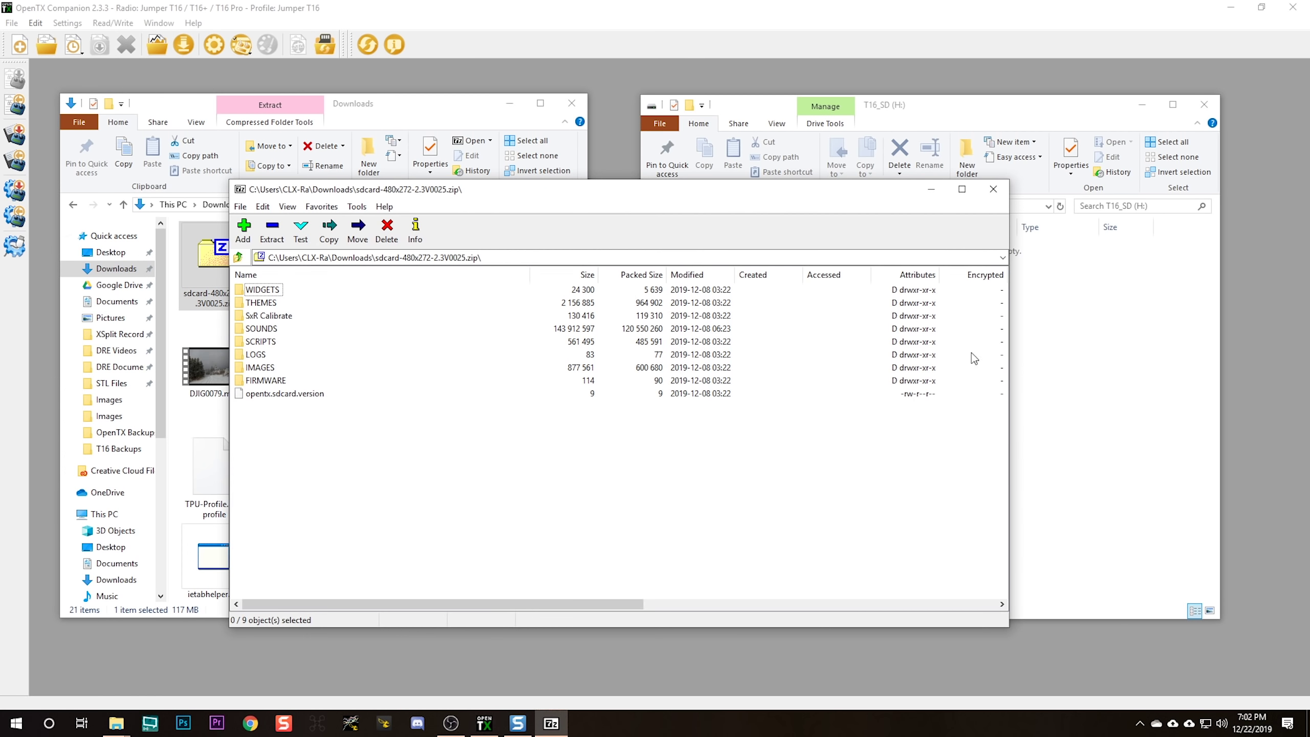
- Copy all nine items from sdcard-480x272-2.3V0025.zip onto the radio's T16_SD drive
{"action": "left_click_drag", "start_coordinate": [1012, 388], "coordinate": [573, 427]}
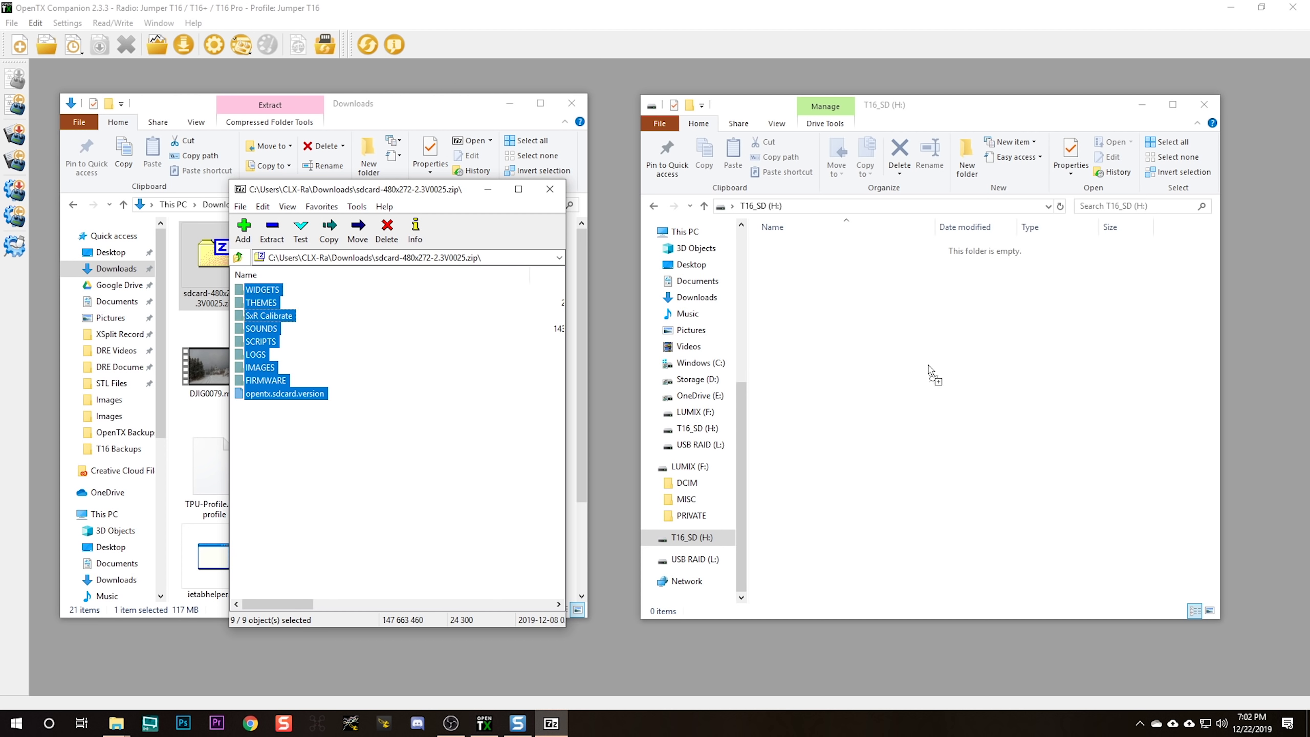
{"action": "left_click_drag", "start_coordinate": [933, 371], "coordinate": [933, 372]}
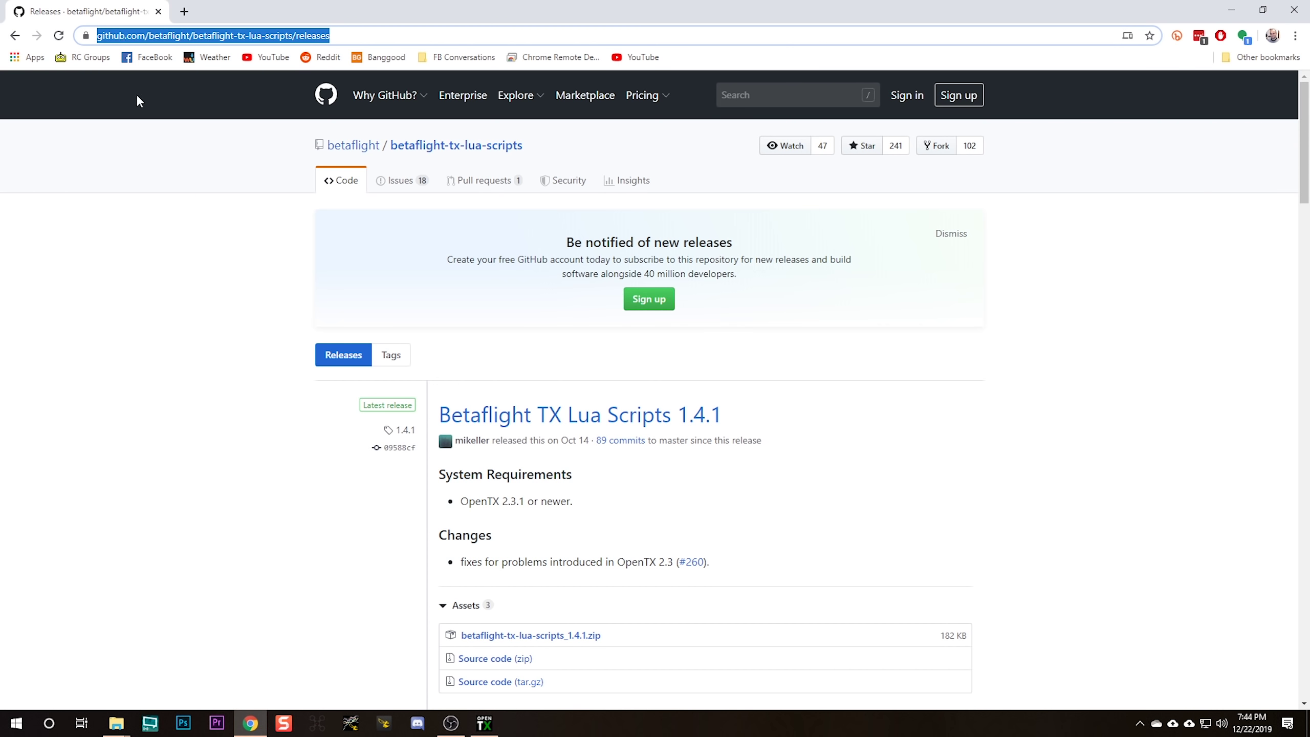
- Download betaflight-tx-lua-scripts_1.4.1.zip and copy SOUNDS, SCRIPTS and BF from its obj folder to the T16_SD drive
{"action": "scroll", "coordinate": [482, 497], "scroll_direction": "down", "scroll_amount": 4}
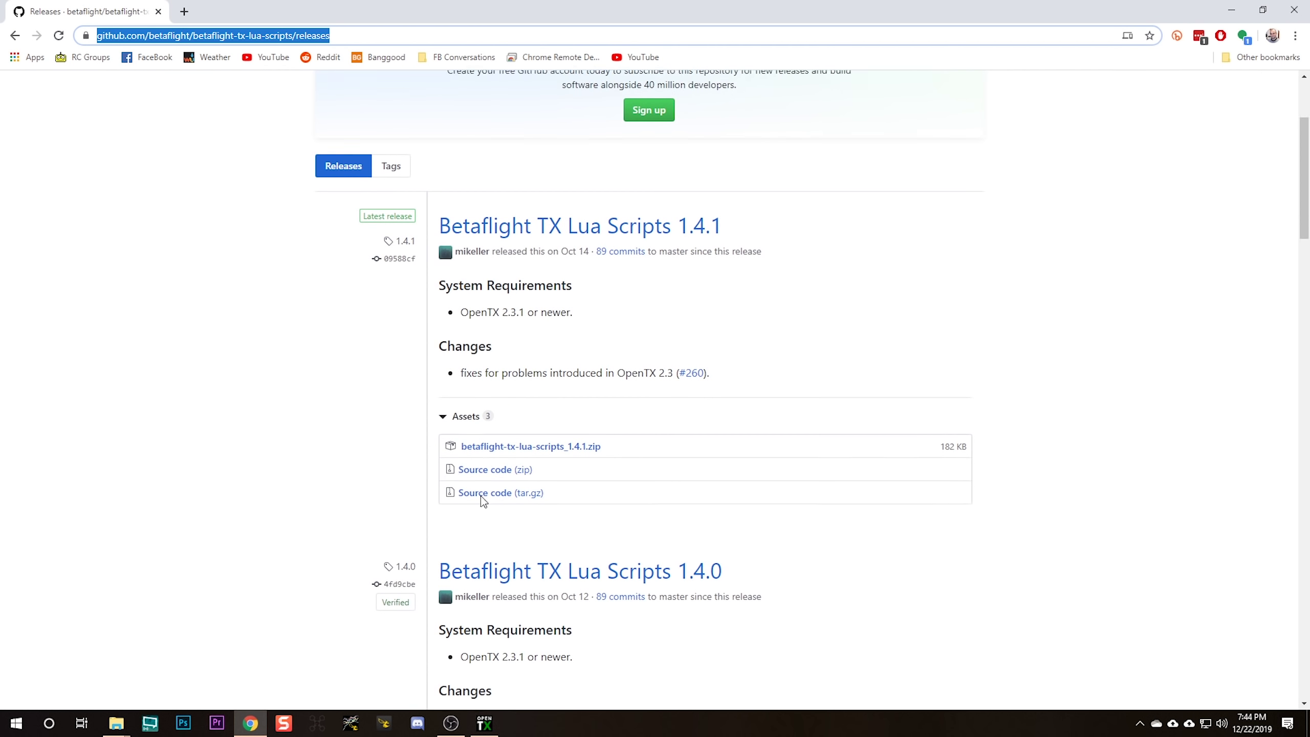
{"action": "left_click", "coordinate": [498, 435]}
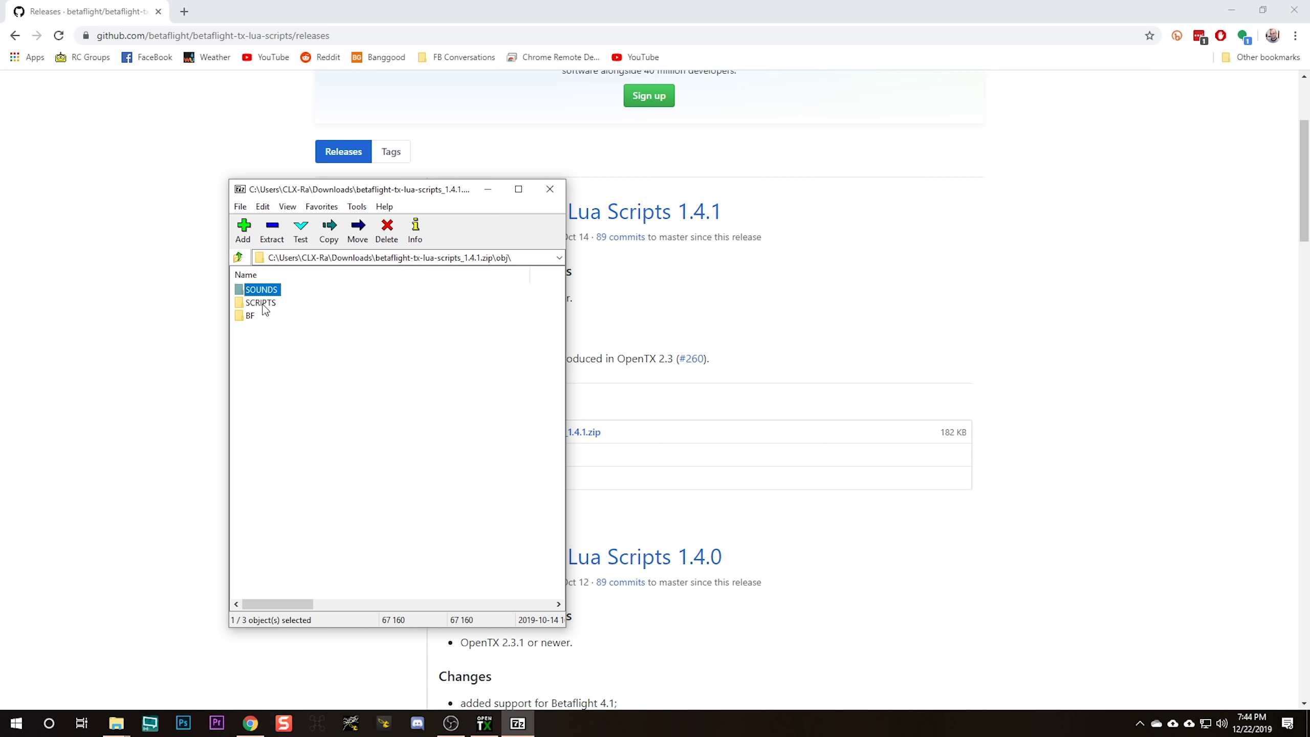
{"action": "left_click", "coordinate": [129, 728]}
{"action": "left_click", "coordinate": [147, 675]}
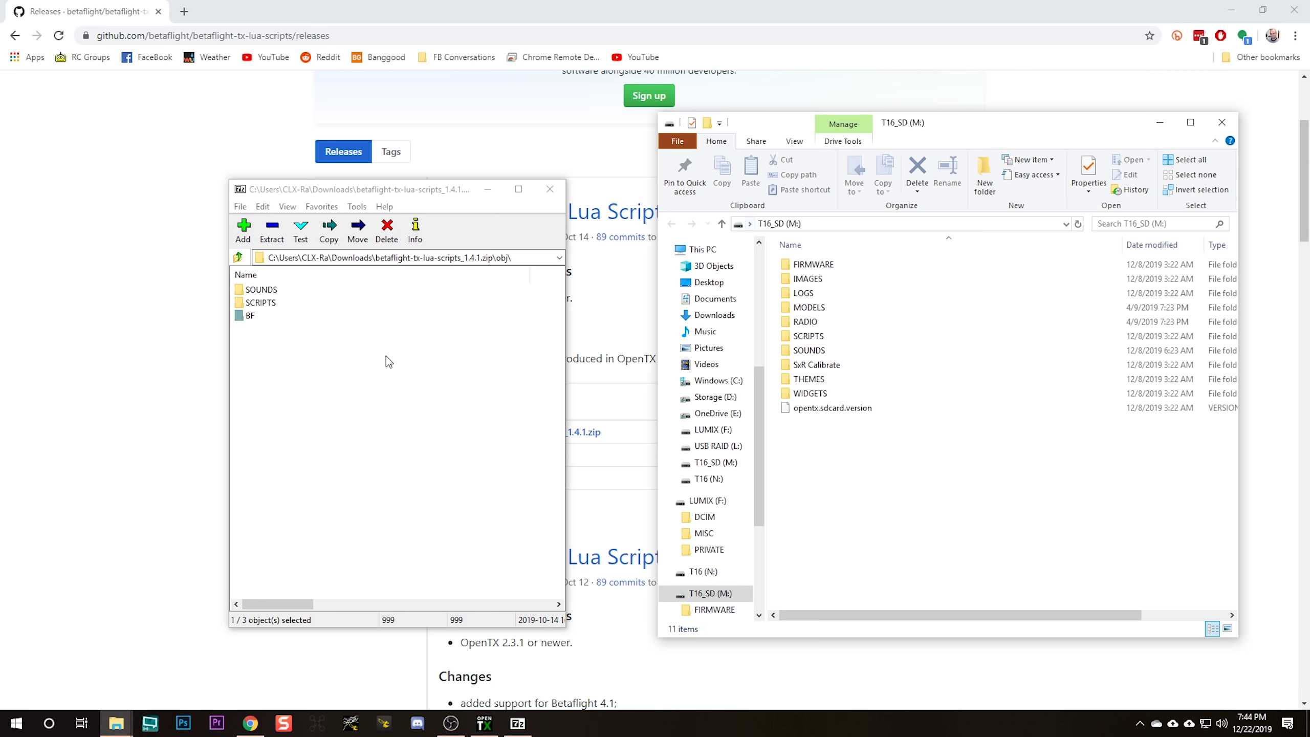
{"action": "left_click_drag", "start_coordinate": [349, 355], "coordinate": [231, 305]}
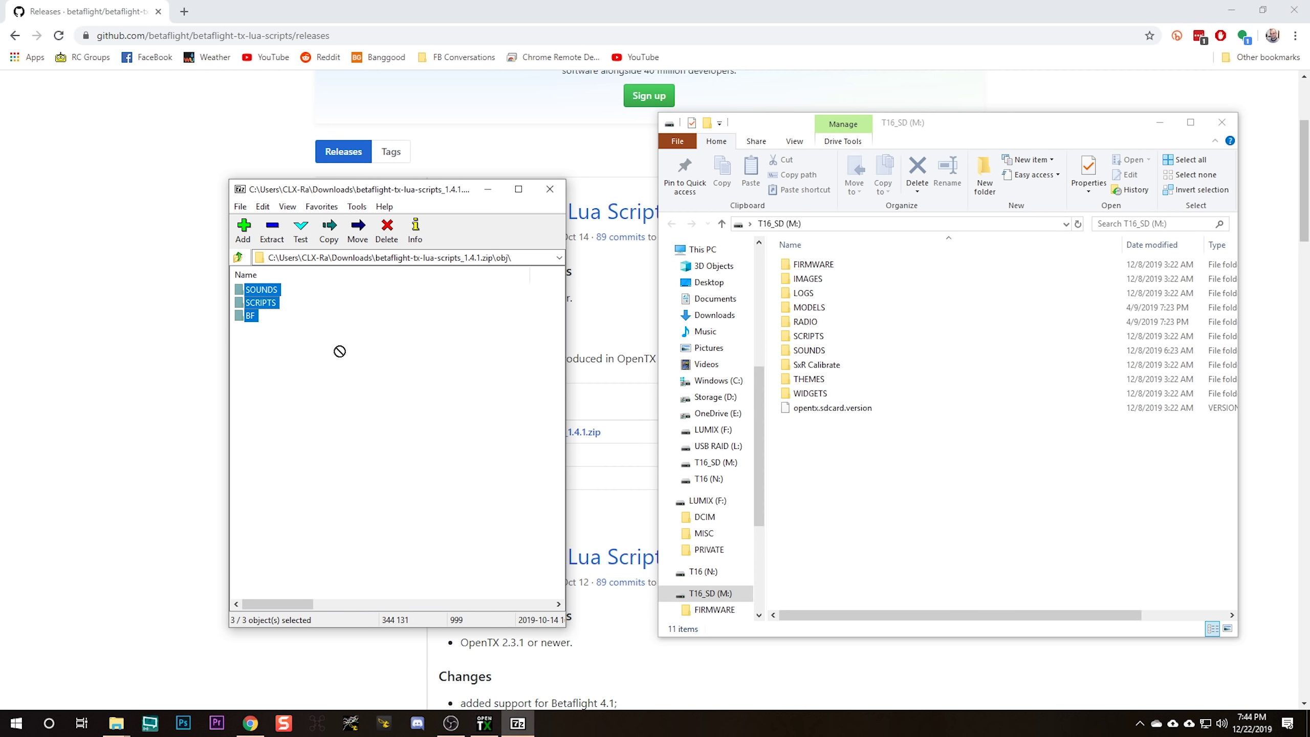
{"action": "left_click_drag", "start_coordinate": [940, 493], "coordinate": [940, 504]}
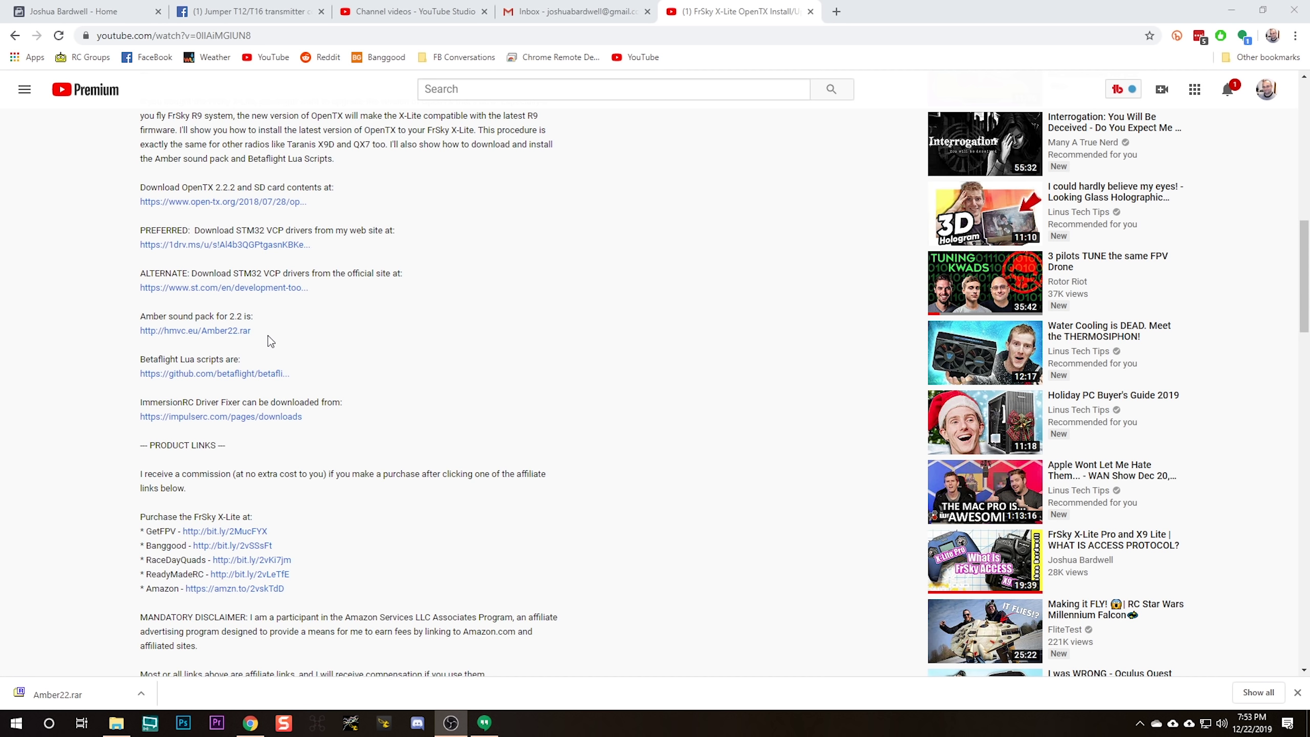
- Inspect the SOUNDS and en folders inside Amber22.rar and compare them with the SOUNDS folder on the T16_SD drive
{"action": "left_click", "coordinate": [116, 723]}
{"action": "left_click_drag", "start_coordinate": [361, 156], "coordinate": [959, 111]}
{"action": "double_click", "coordinate": [261, 291]}
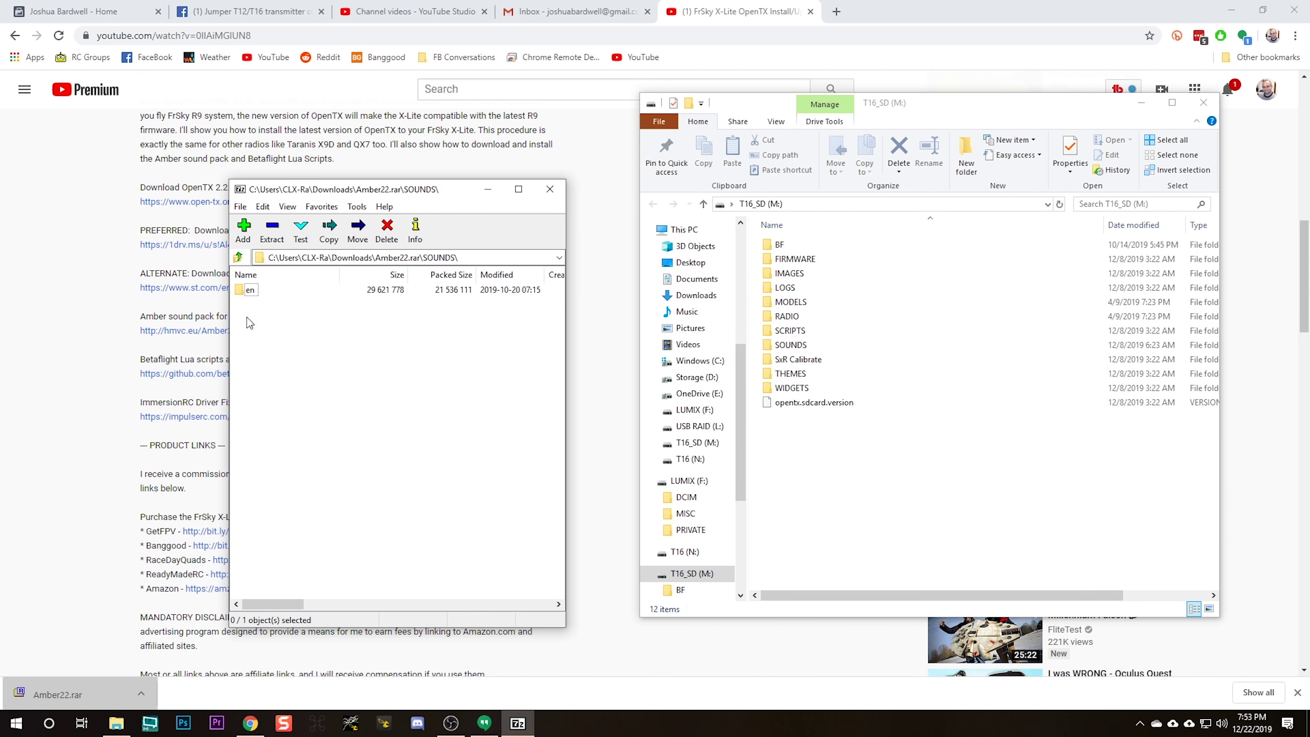
{"action": "double_click", "coordinate": [252, 291]}
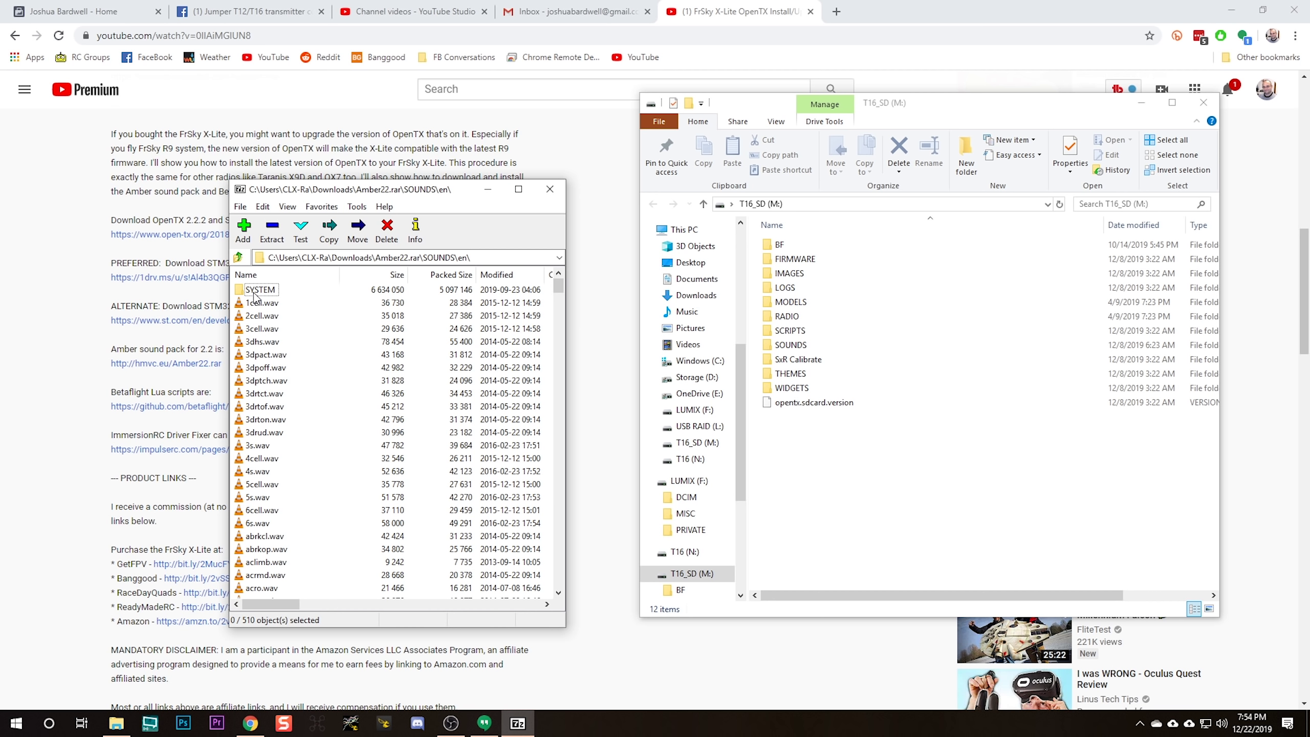
{"action": "left_click", "coordinate": [238, 258]}
{"action": "left_click", "coordinate": [240, 257]}
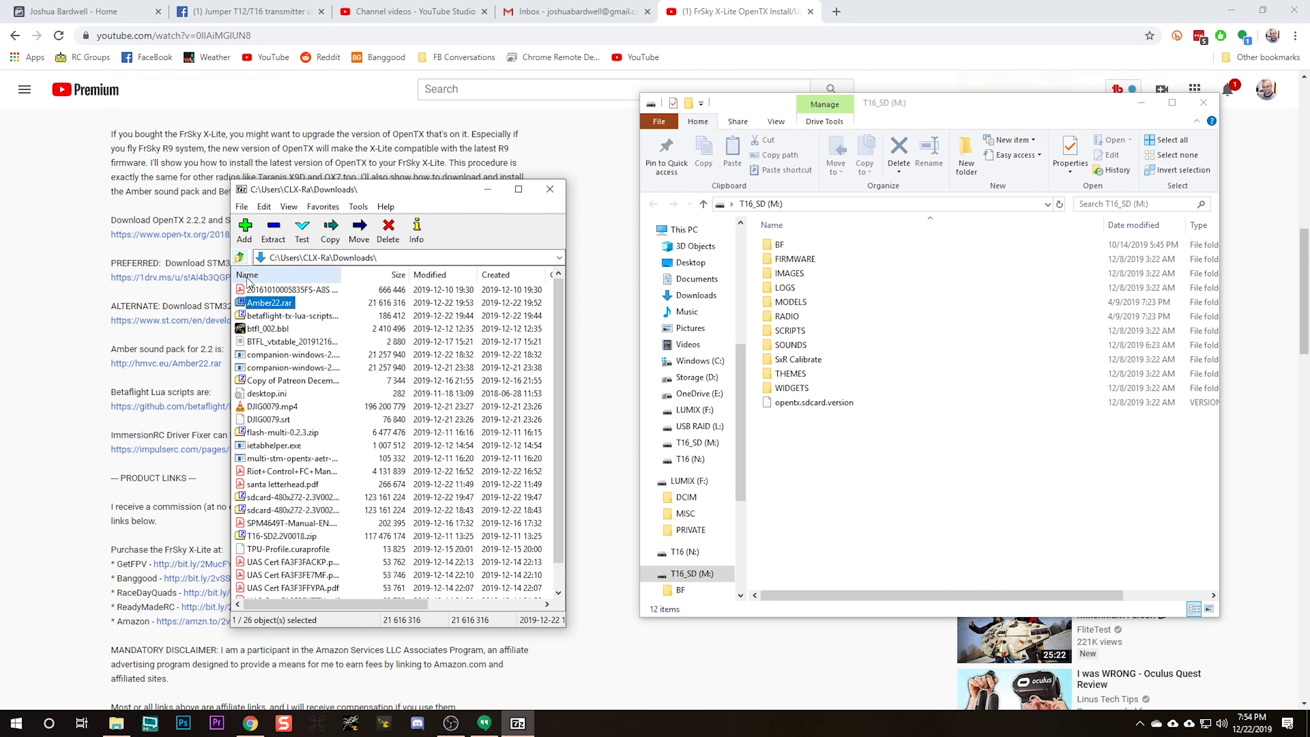
{"action": "double_click", "coordinate": [261, 304]}
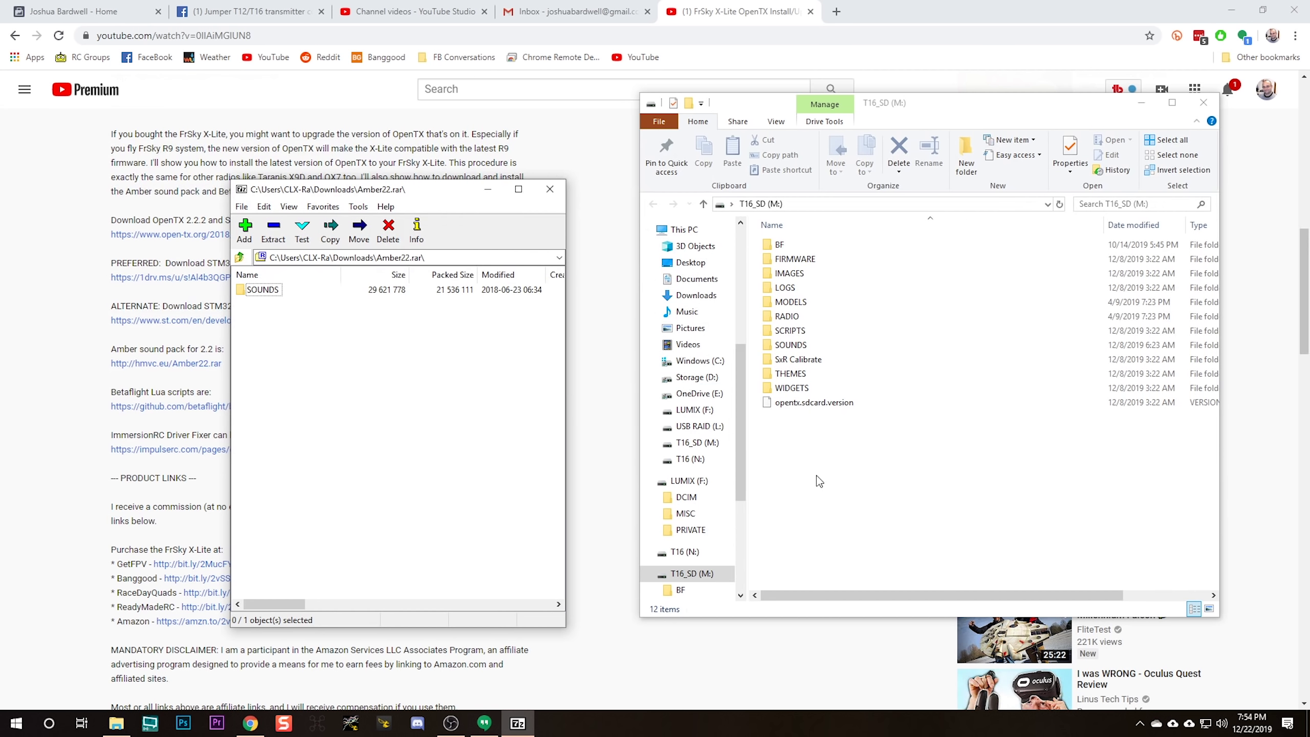
{"action": "double_click", "coordinate": [787, 346]}
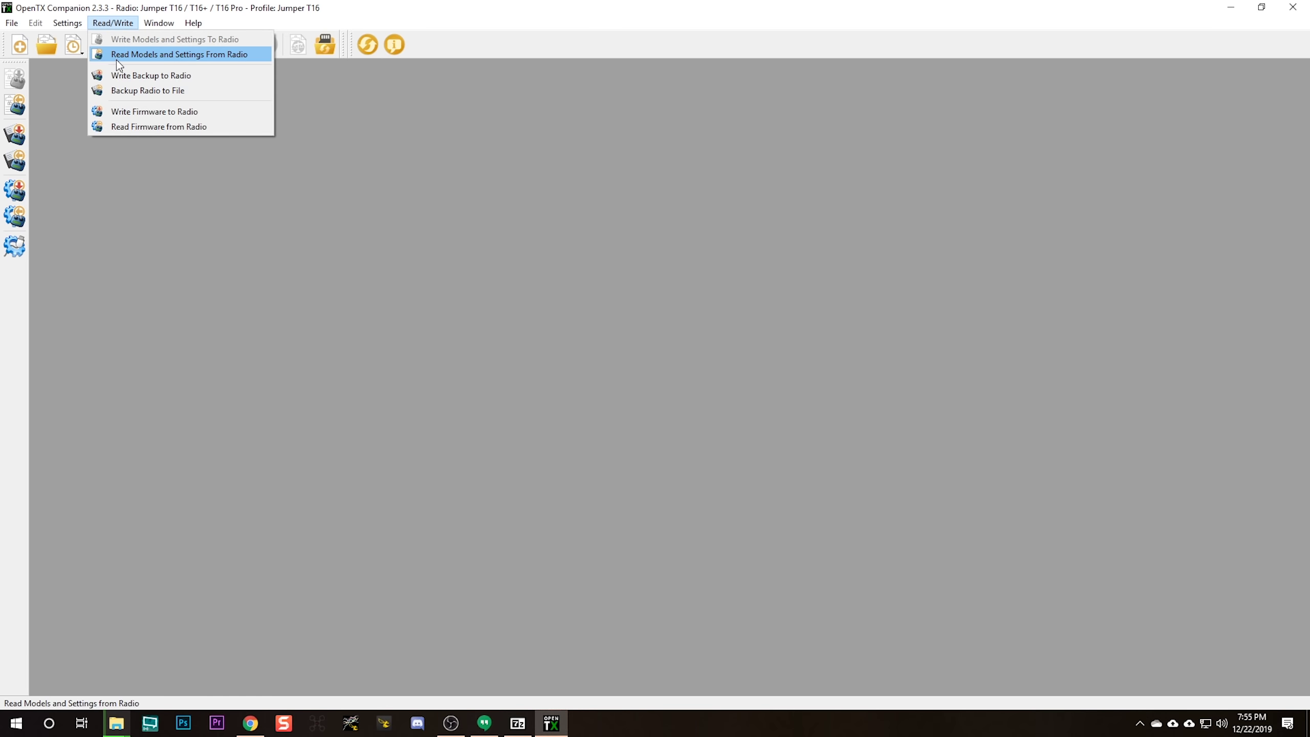
- Switch to OpenTX Companion, read the models and settings from the radio, and open the mixes of Model01 for editing
{"action": "left_click", "coordinate": [117, 56]}
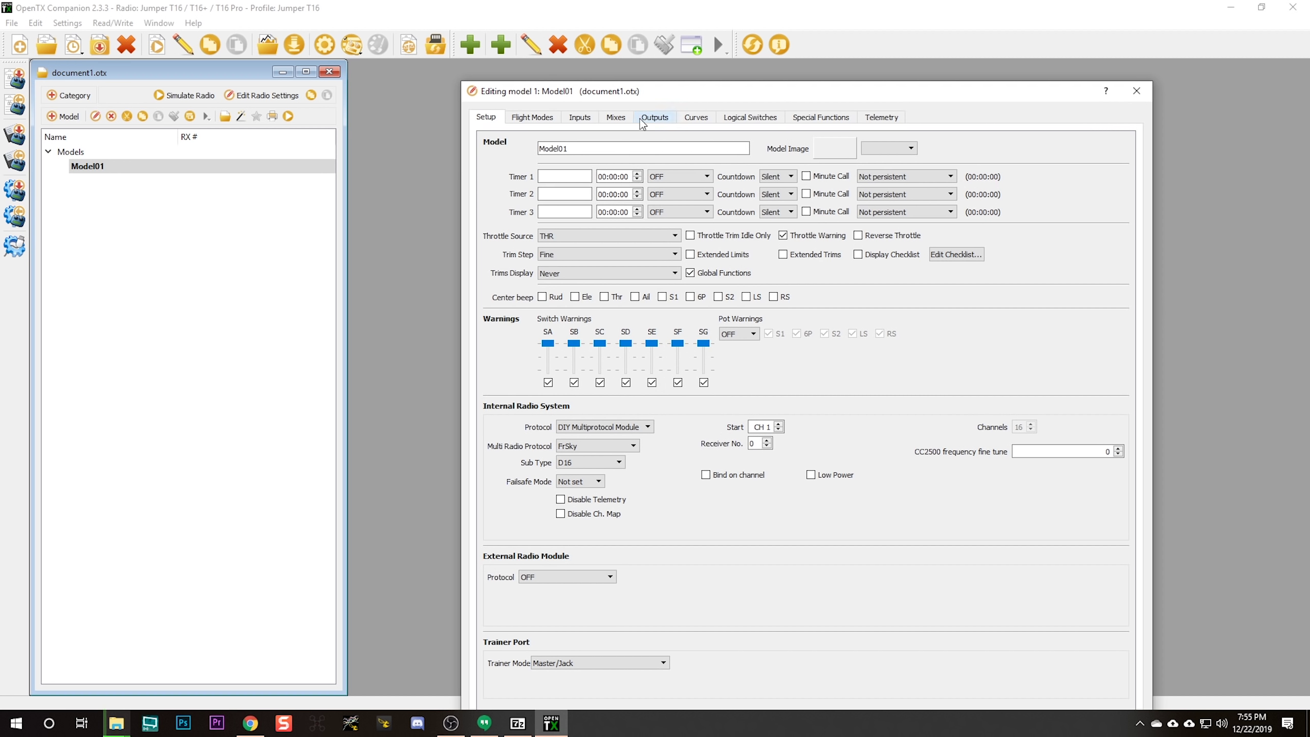
{"action": "left_click", "coordinate": [616, 118]}
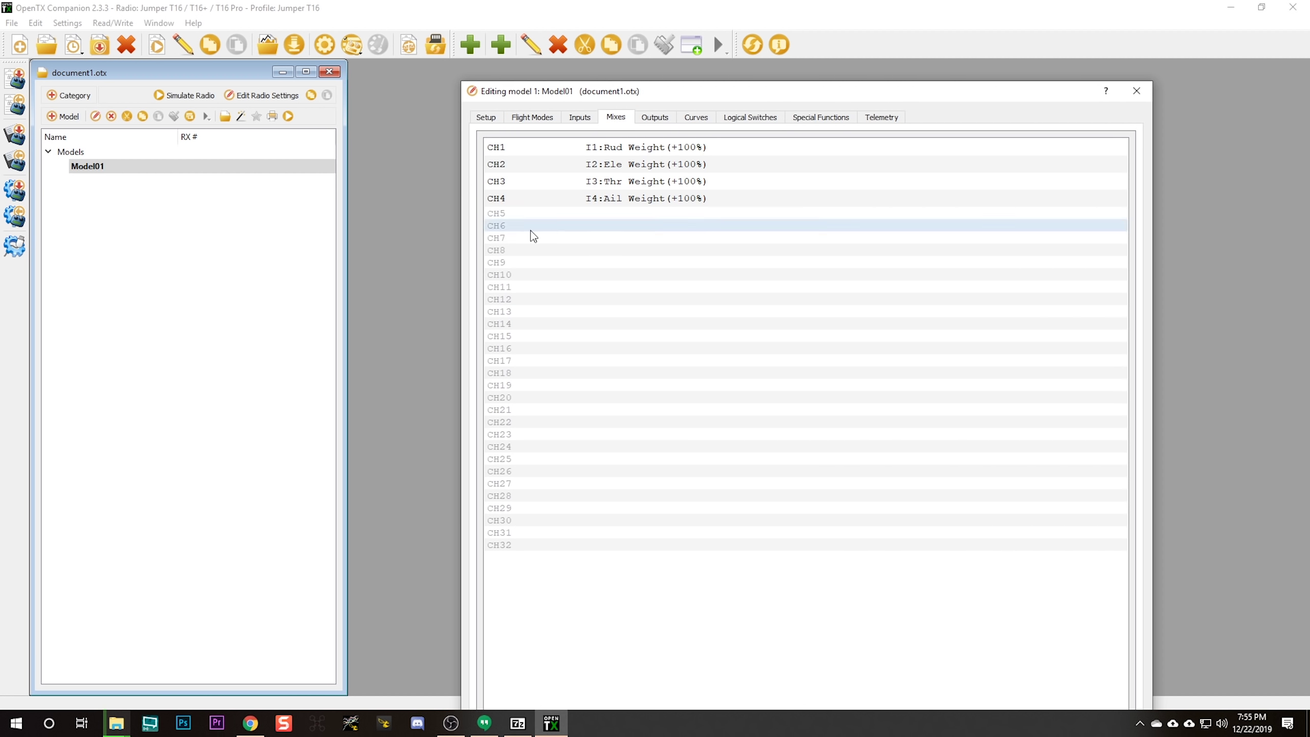
{"action": "right_click", "coordinate": [498, 213]}
{"action": "left_click", "coordinate": [521, 233]}
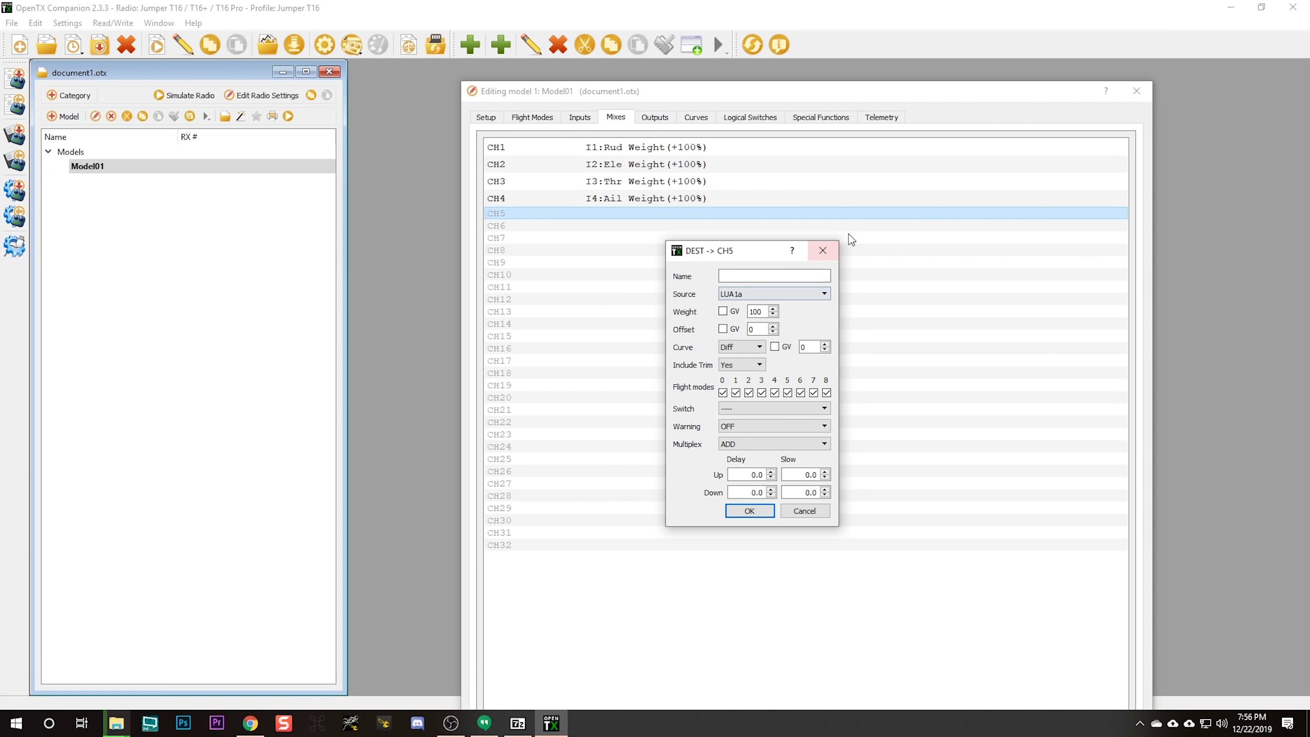
{"action": "left_click", "coordinate": [825, 252]}
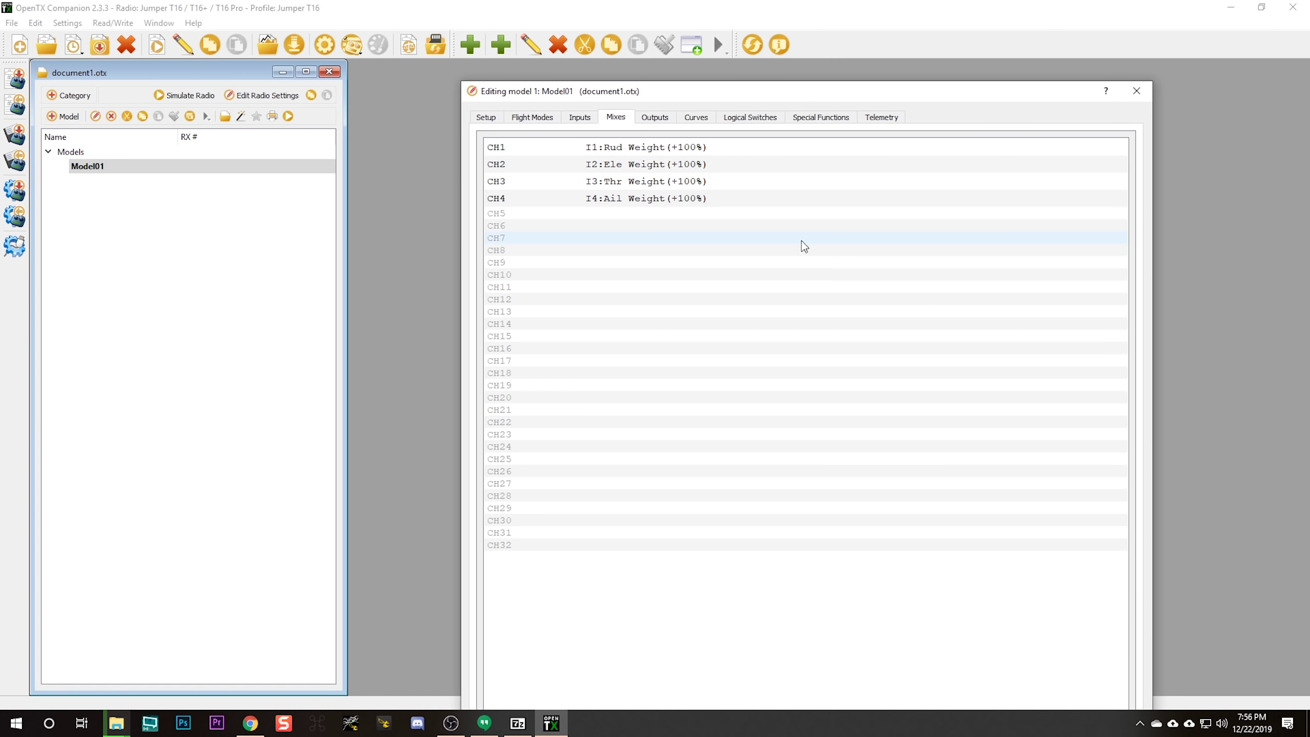
- Open the available actions for the CH4 aileron mix of Model01
{"action": "right_click", "coordinate": [611, 201]}
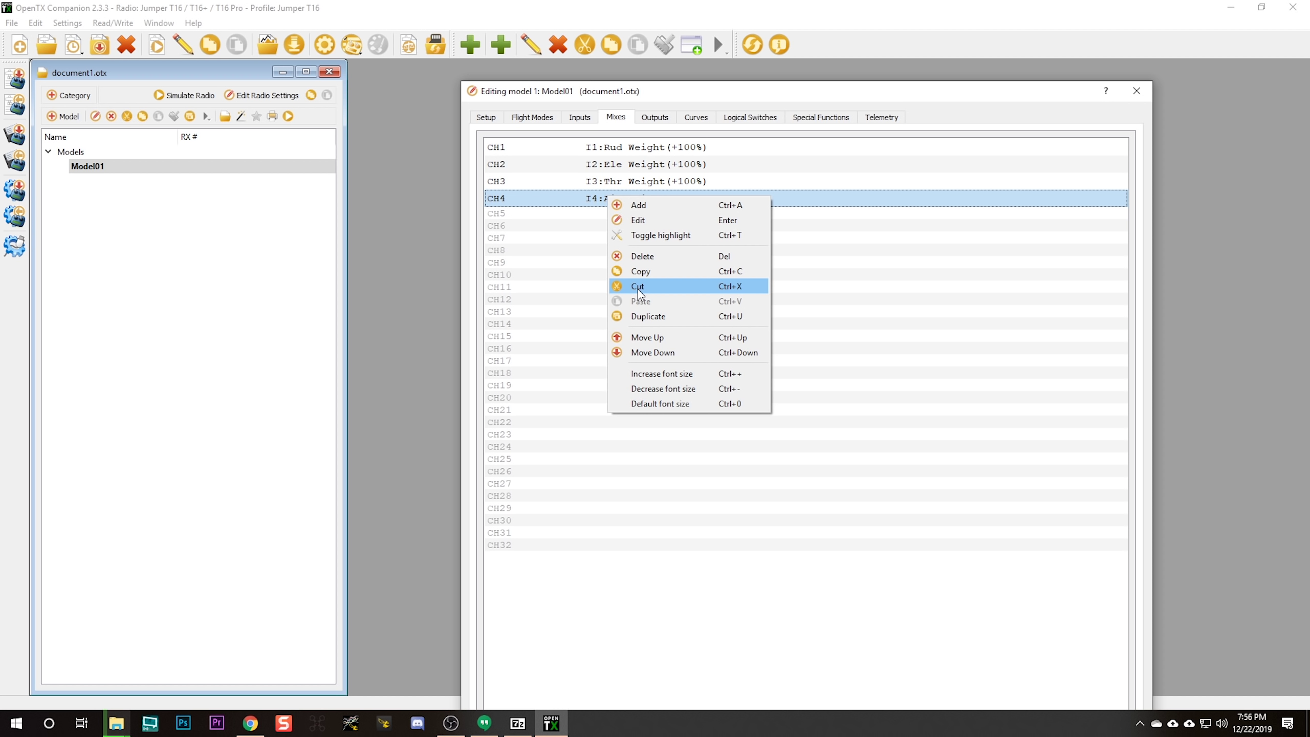